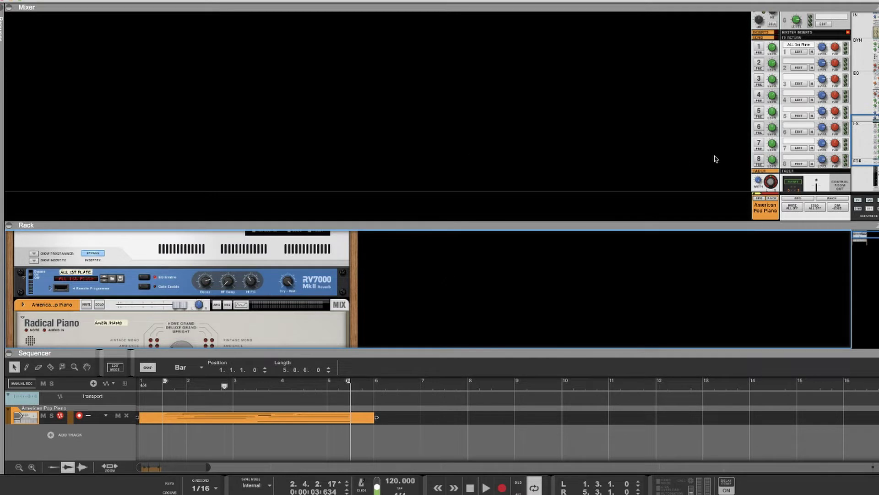
pyautogui.scroll(-4, 716, 159)
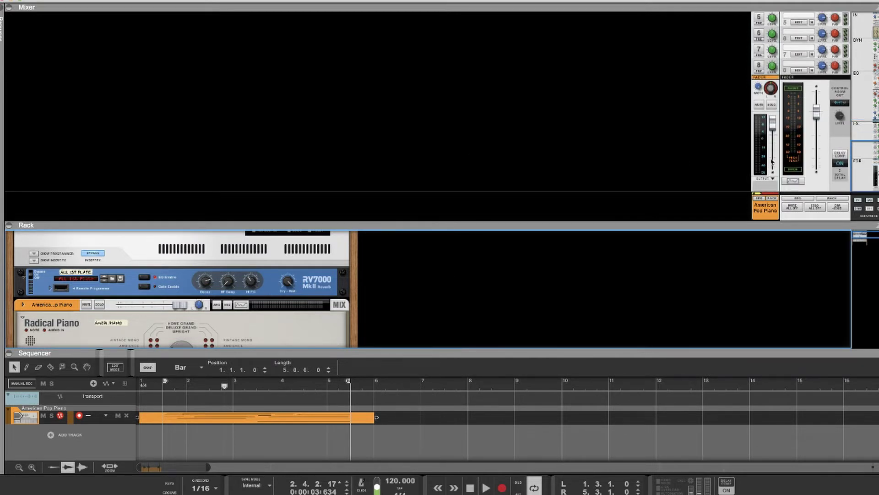
pyautogui.scroll(5, 771, 166)
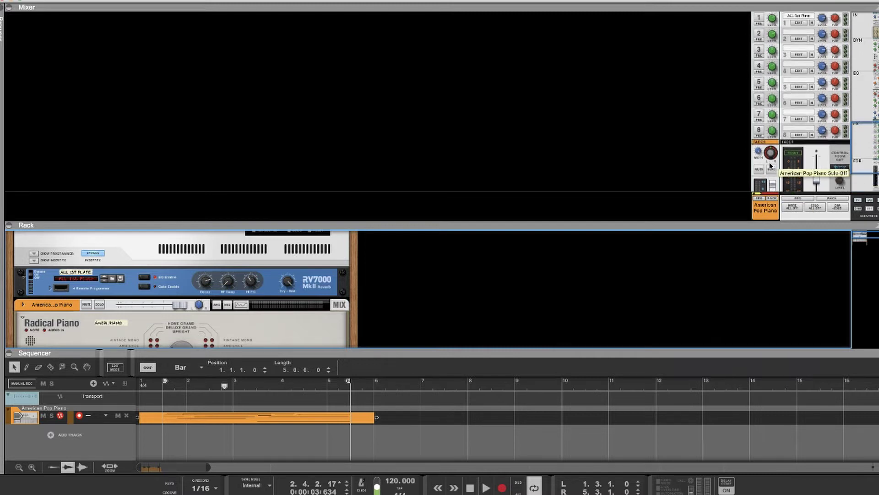
pyautogui.scroll(-5, 771, 166)
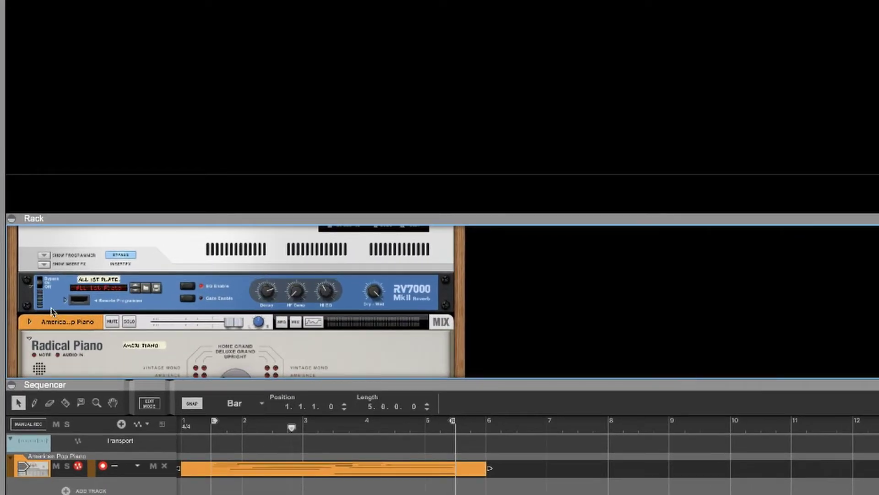
# Step: Create a mix channel below the RV7000 reverb and move the reverb into that channel's insert FX area
pyautogui.rightClick(42, 295)
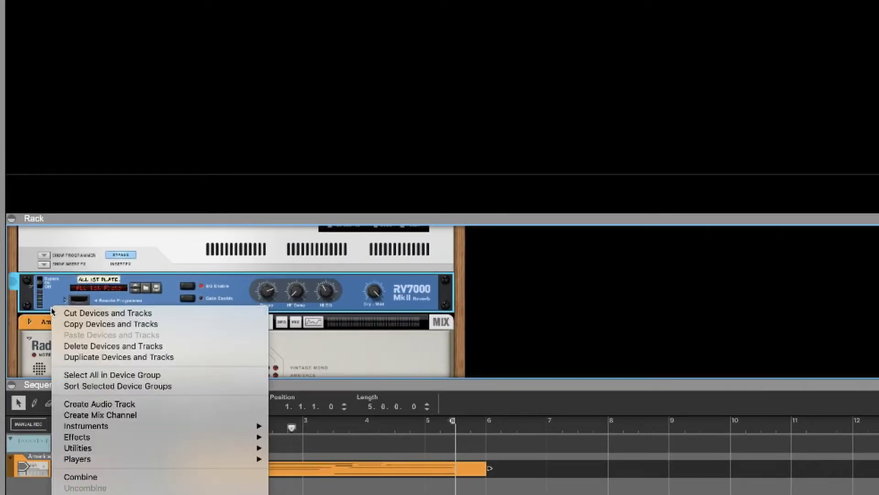
pyautogui.click(121, 417)
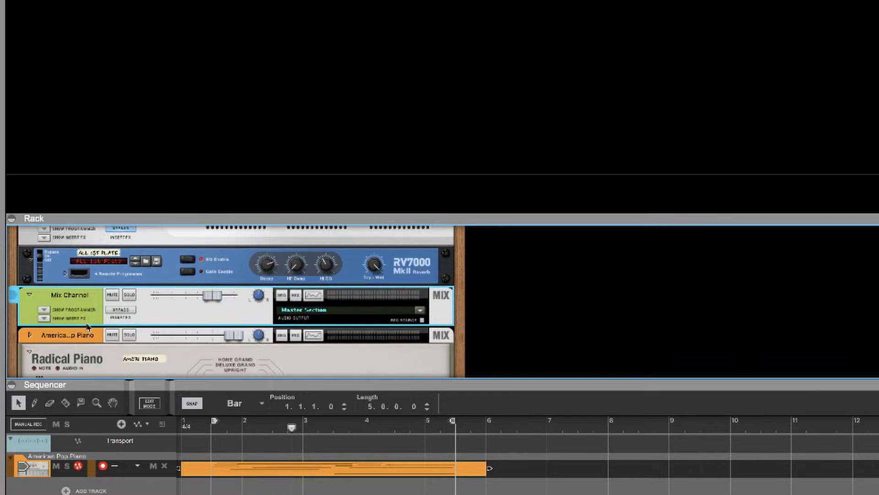
pyautogui.click(54, 279)
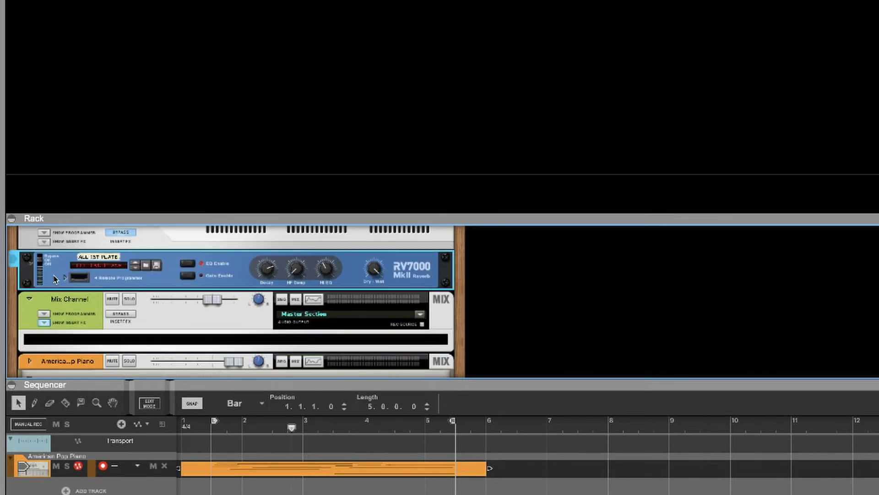
pyautogui.moveTo(54, 279); pyautogui.dragTo(229, 334)
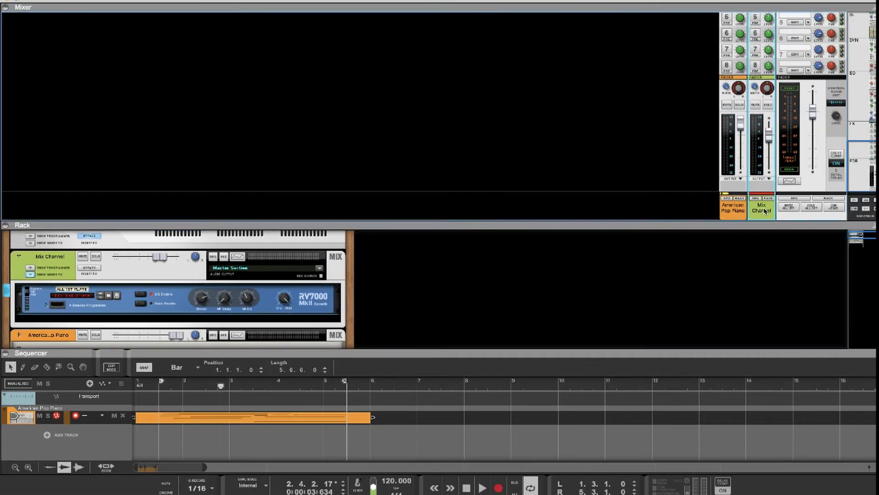
# Step: Rename the new mix channel as "send 1"
pyautogui.doubleClick(763, 211)
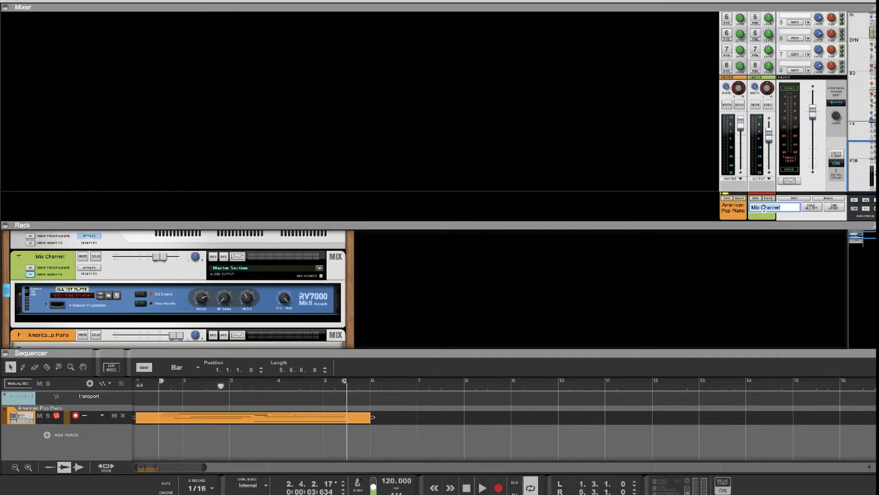
pyautogui.write('send 1')
pyautogui.press('Return')
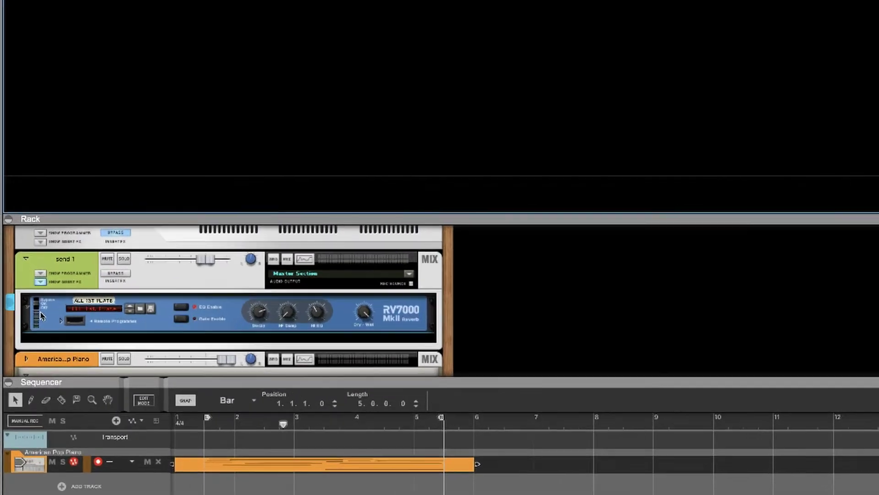
# Step: On the back of the rack, reroute the reverb's left and right outputs from FX Return 1 to the send 1 channel's inputs
pyautogui.press('Tab')
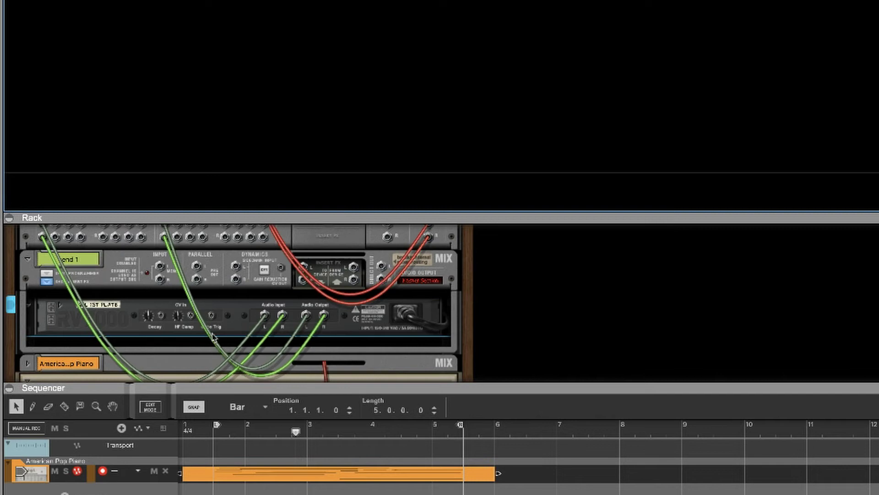
pyautogui.scroll(1, 214, 338)
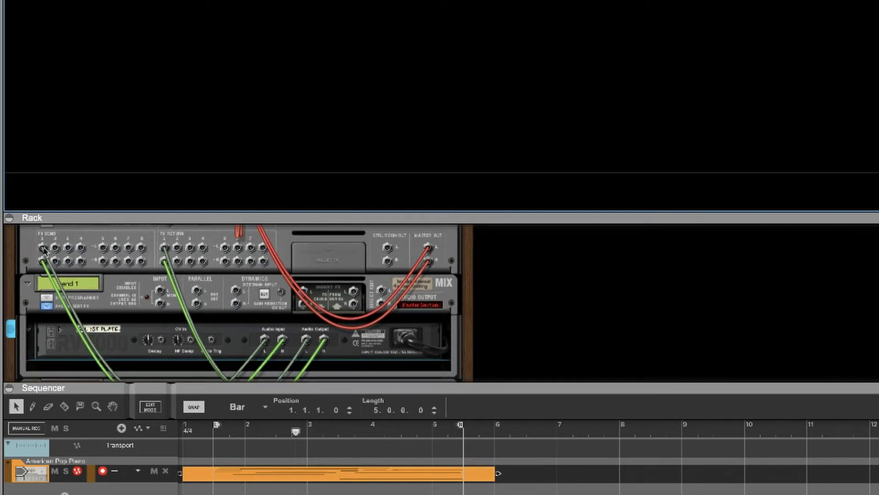
pyautogui.moveTo(42, 247)
pyautogui.moveTo(167, 251); pyautogui.dragTo(161, 293)
pyautogui.moveTo(165, 263); pyautogui.dragTo(160, 303)
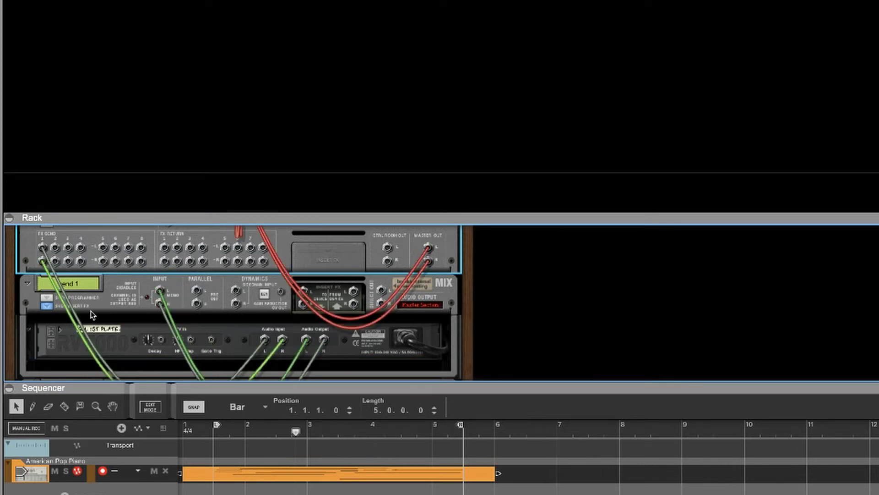
pyautogui.press('Tab')
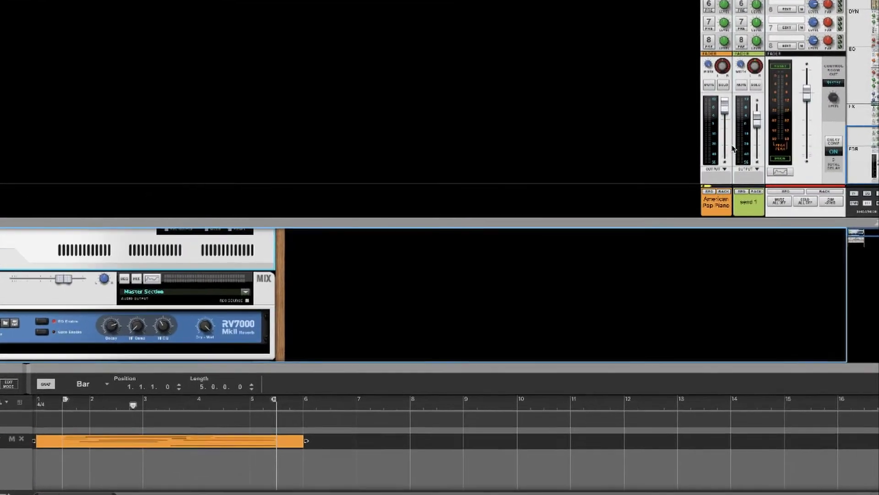
# Step: Turn on FX send 1 on the American Pop Piano channel, and enlarge the mixer and rack areas over the sequencer
pyautogui.scroll(5, 737, 146)
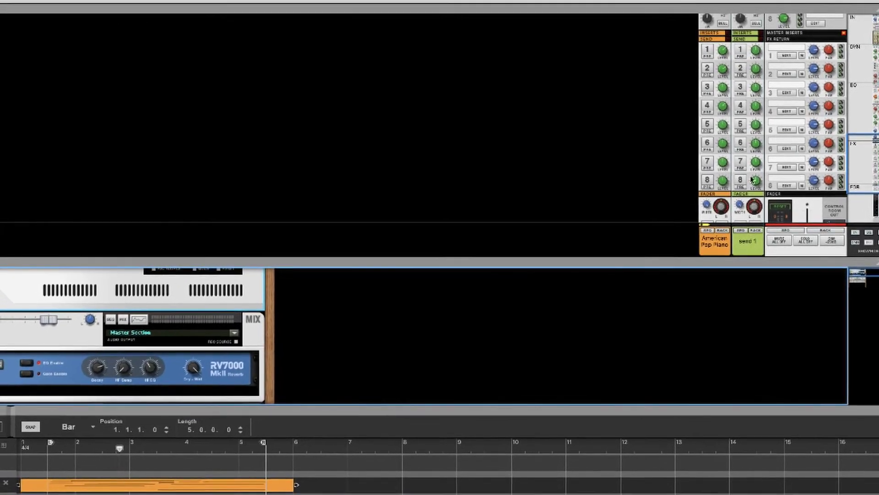
pyautogui.scroll(5, 744, 176)
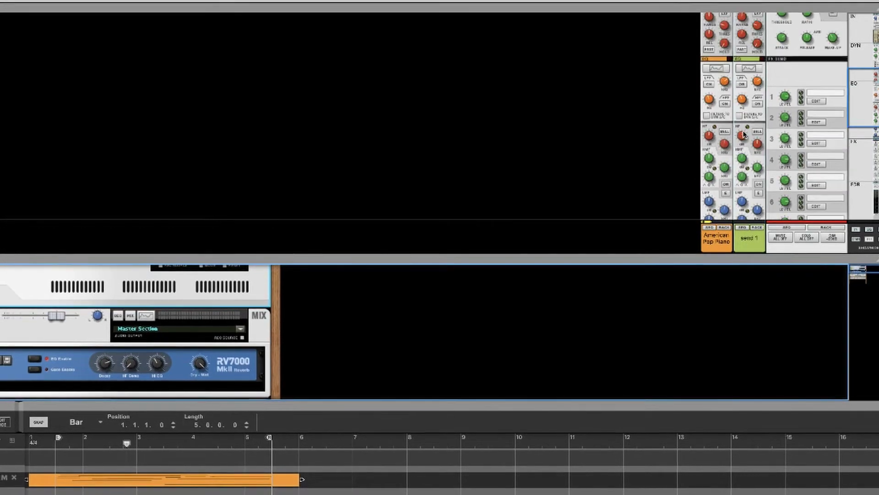
pyautogui.scroll(-5, 745, 133)
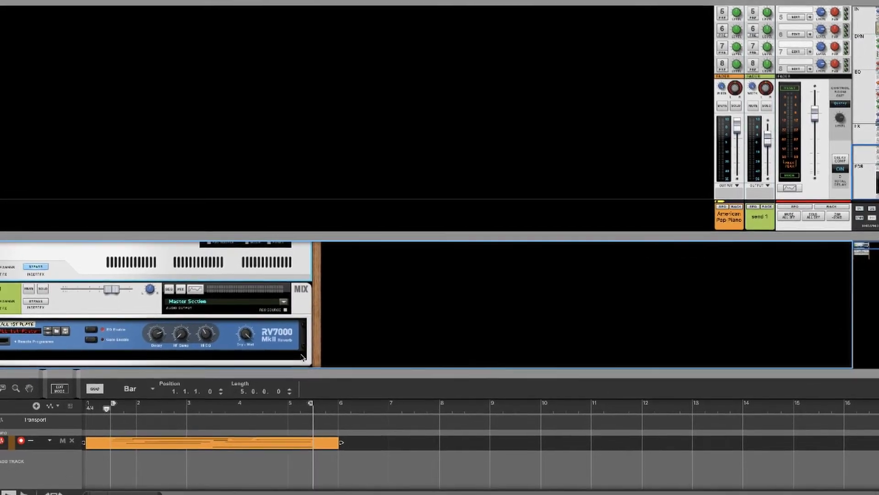
pyautogui.scroll(3, 765, 152)
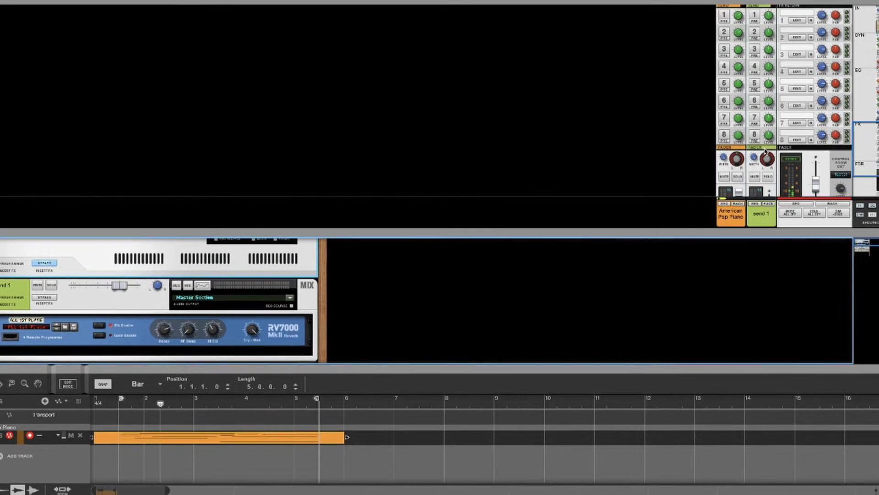
pyautogui.click(727, 19)
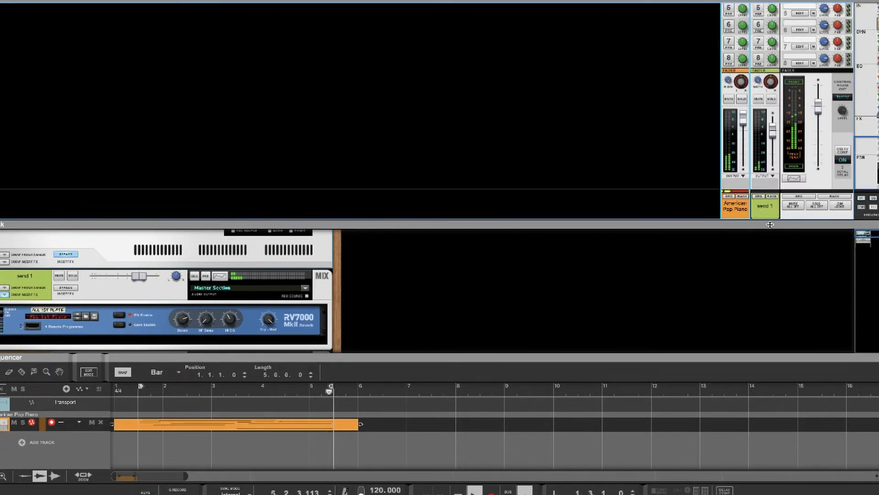
pyautogui.moveTo(770, 225); pyautogui.dragTo(784, 303)
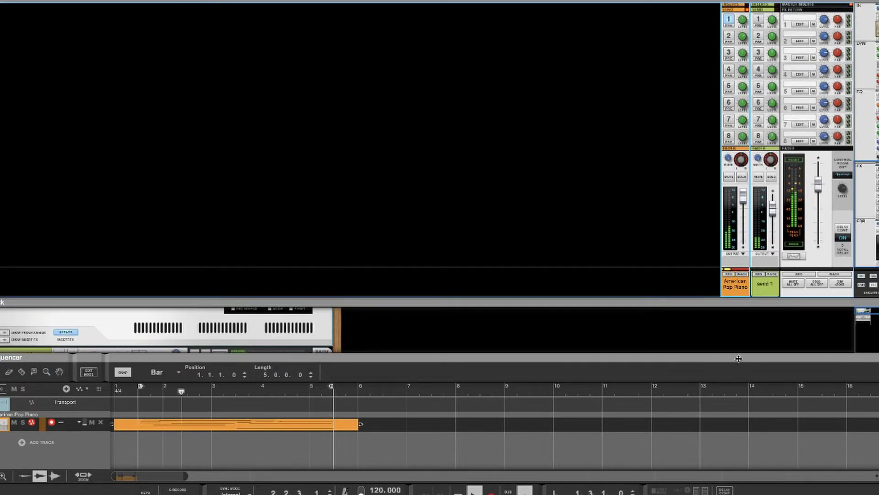
pyautogui.moveTo(738, 358); pyautogui.dragTo(738, 478)
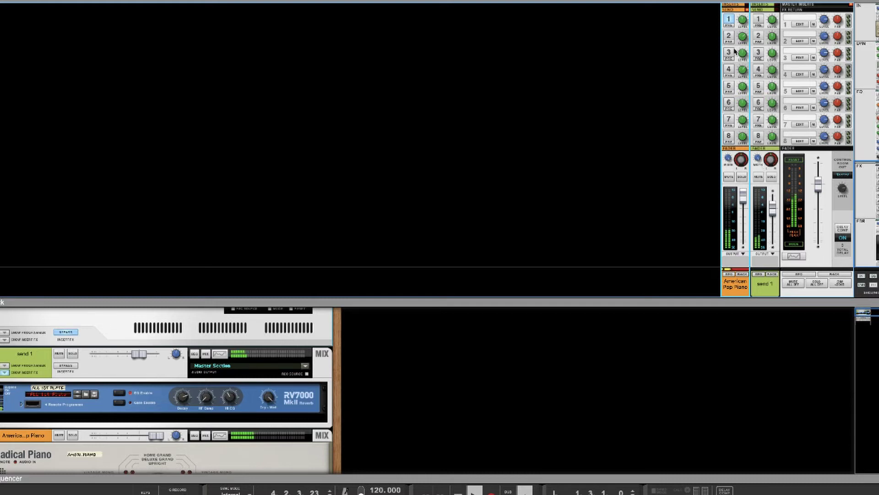
# Step: Set the American Pop Piano channel's FX1 send level to -1.89 dB, muting and unmuting send 1 to compare the reverb
pyautogui.click(759, 178)
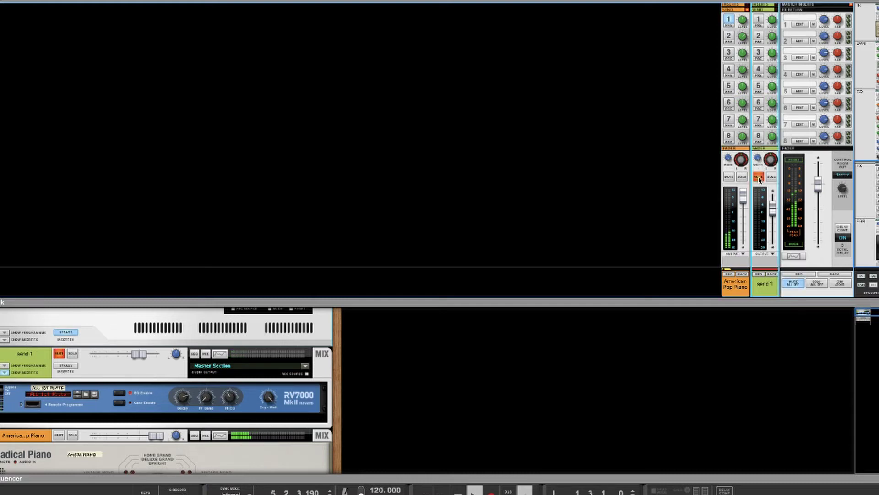
pyautogui.click(759, 177)
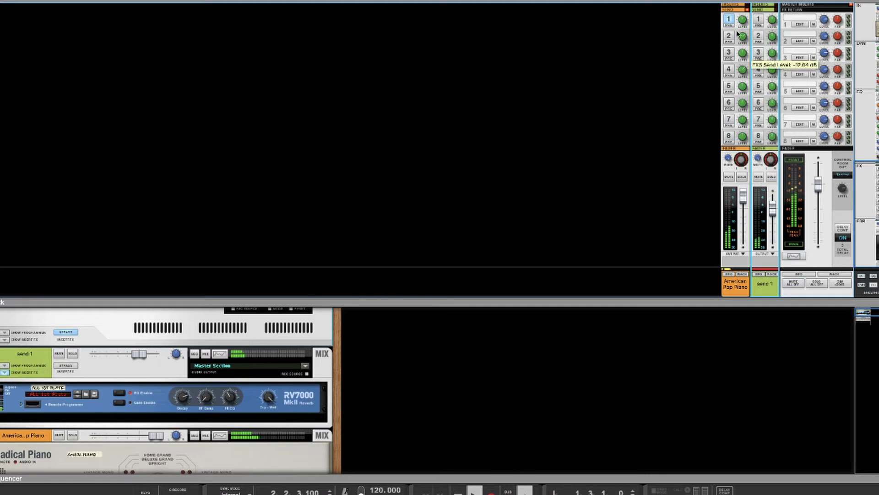
pyautogui.moveTo(742, 16); pyautogui.dragTo(743, 21)
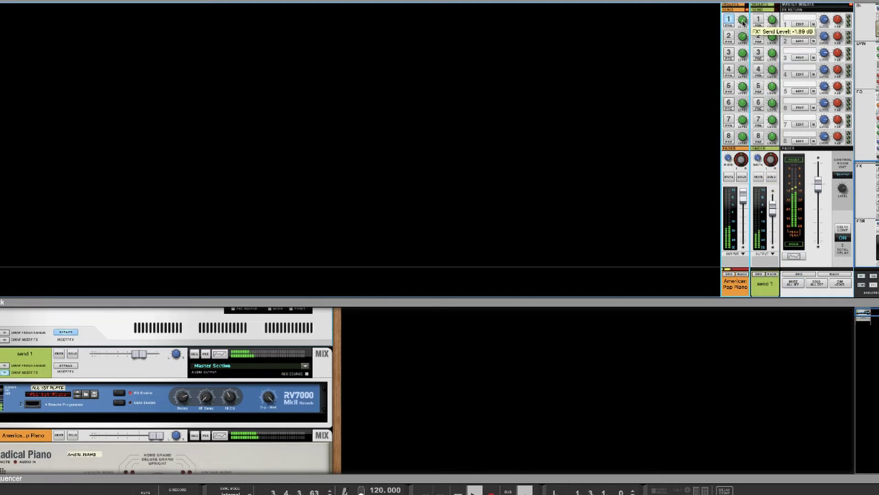
pyautogui.click(759, 179)
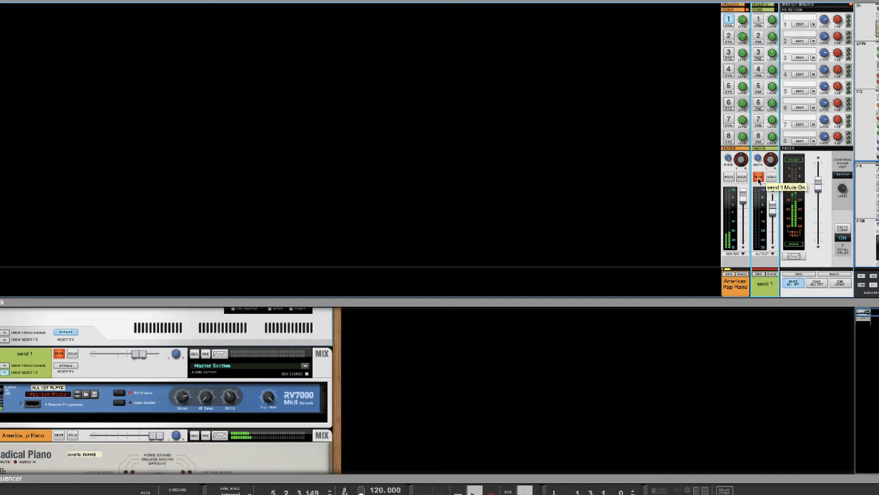
pyautogui.click(758, 178)
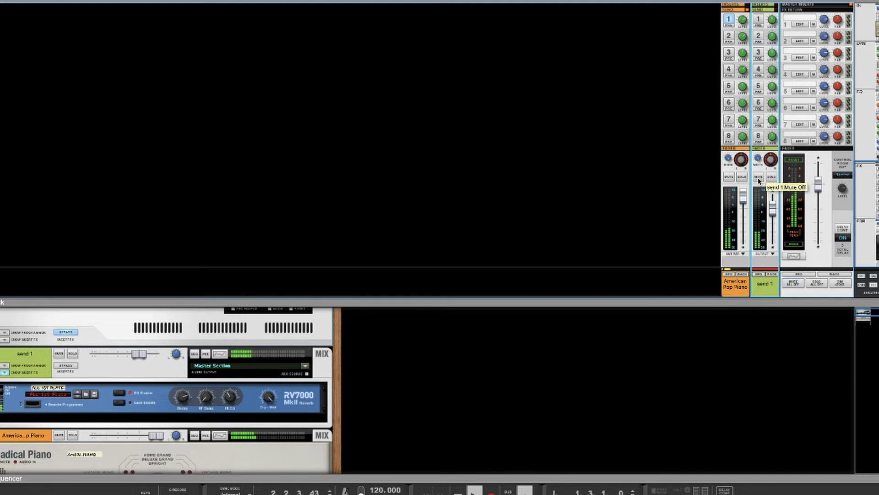
# Step: Open the Spectrum EQ for the send 1 channel and enable its EQ and high-pass filter
pyautogui.scroll(15, 758, 178)
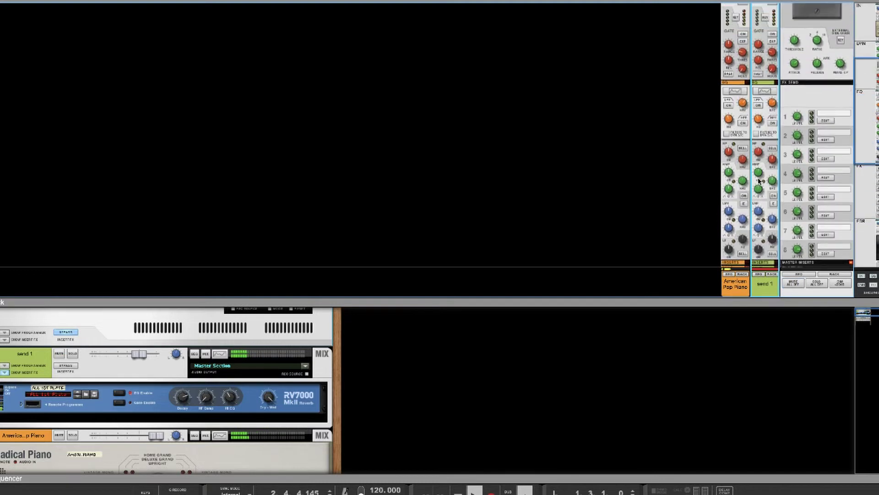
pyautogui.scroll(2, 758, 180)
pyautogui.click(768, 101)
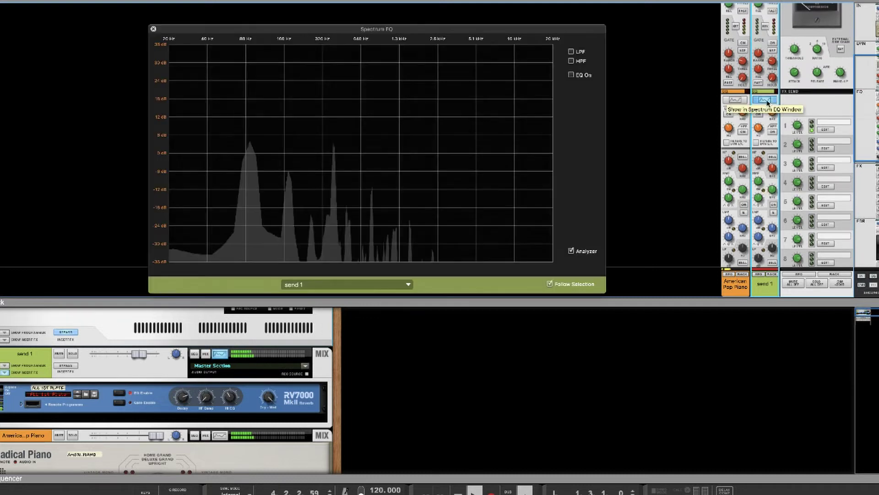
pyautogui.click(571, 75)
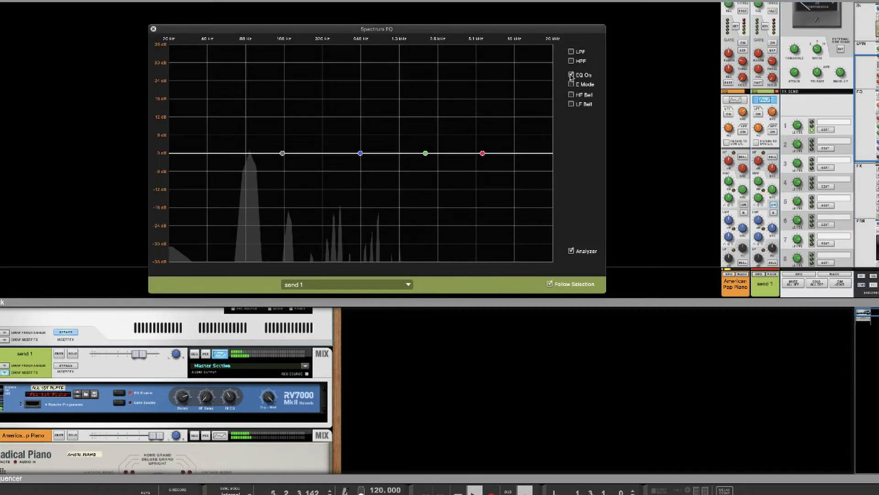
pyautogui.click(571, 61)
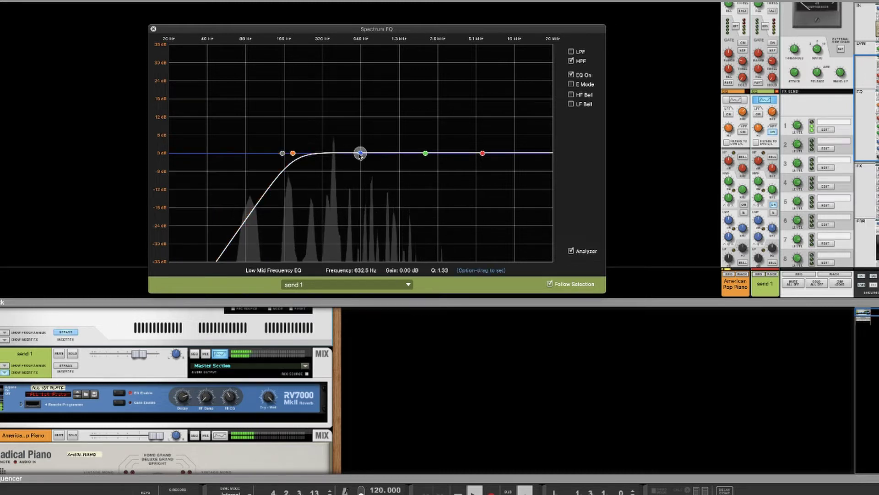
# Step: Slightly cut send 1's low mids and highs, boost its high mids about 4.4 dB at 1.43 kHz, and close the EQ window
pyautogui.moveTo(360, 153); pyautogui.dragTo(355, 163)
pyautogui.moveTo(426, 153); pyautogui.dragTo(419, 143)
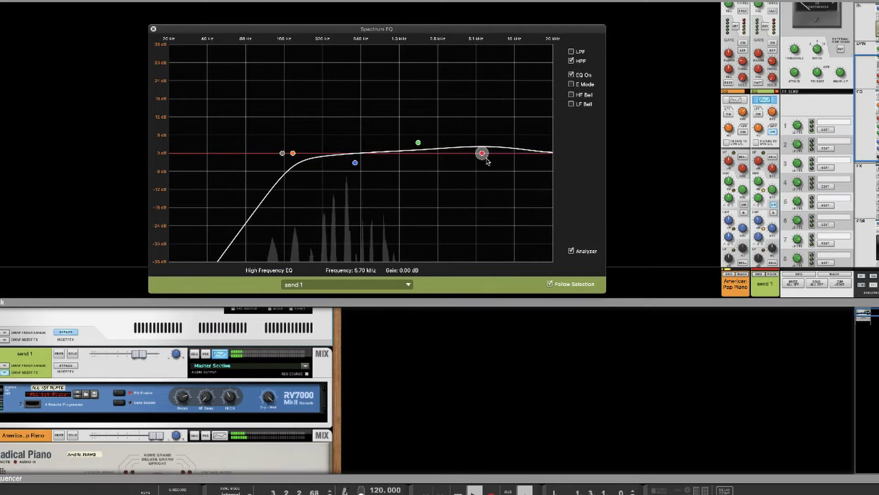
pyautogui.moveTo(482, 155); pyautogui.dragTo(499, 166)
pyautogui.moveTo(421, 148); pyautogui.dragTo(408, 144)
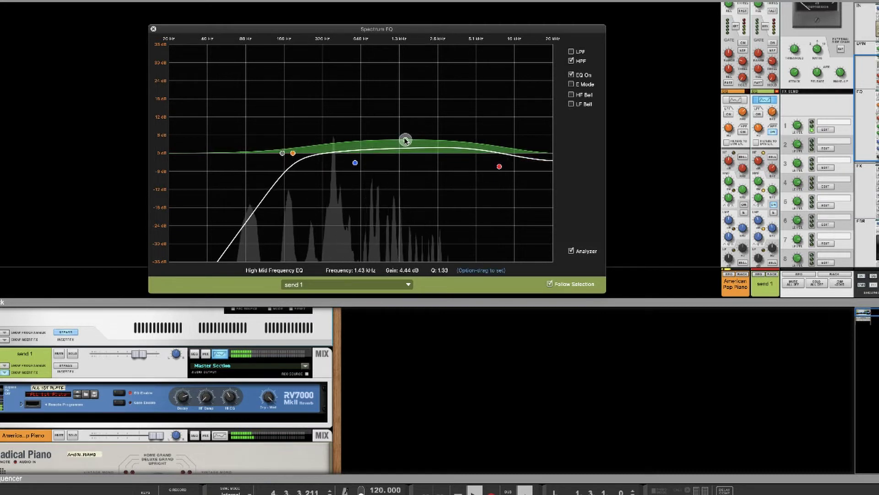
pyautogui.click(153, 29)
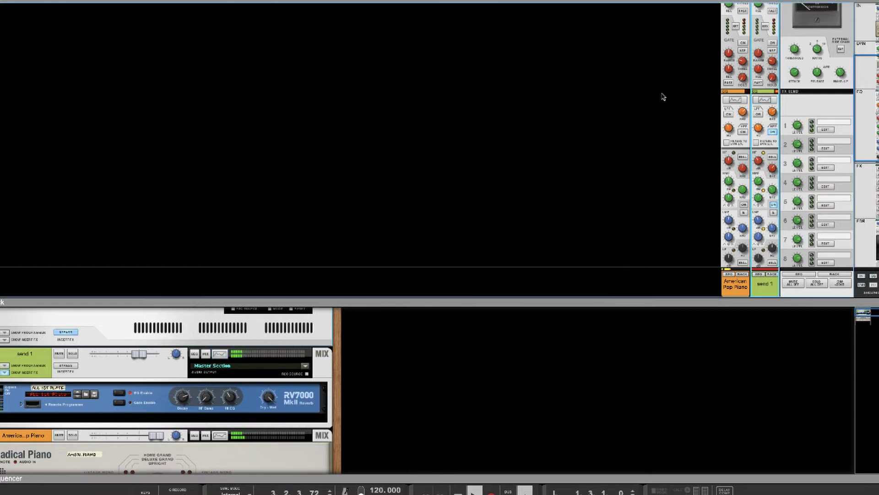
pyautogui.scroll(3, 770, 123)
pyautogui.scroll(-5, 770, 123)
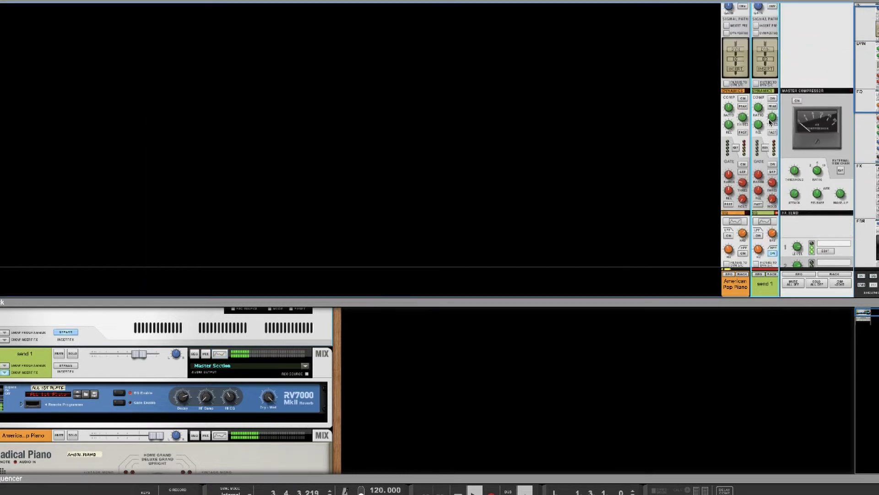
pyautogui.scroll(3, 771, 122)
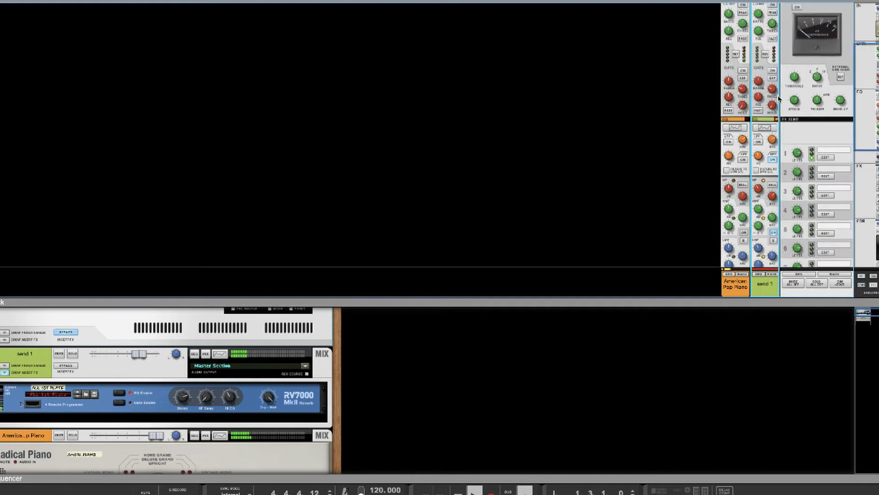
pyautogui.scroll(4, 764, 60)
pyautogui.scroll(-8, 764, 61)
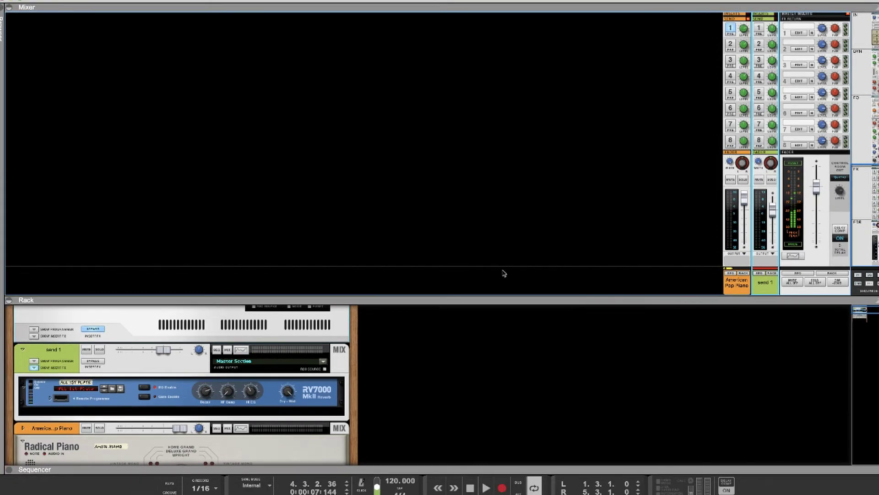
# Step: Move the RV7000 above the send 1 mix channel and connect its stereo audio outputs to the master section's FX return 1
pyautogui.click(42, 398)
pyautogui.press('Tab')
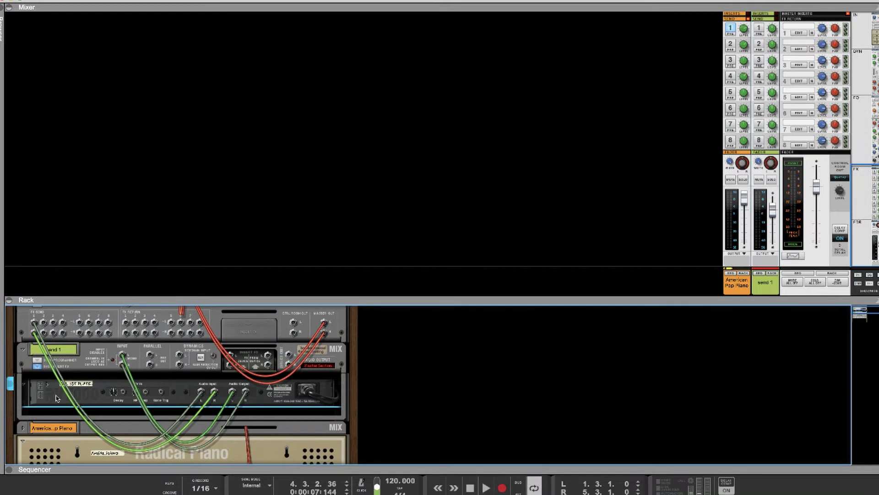
pyautogui.moveTo(180, 406); pyautogui.dragTo(181, 342)
pyautogui.moveTo(56, 360); pyautogui.dragTo(126, 323)
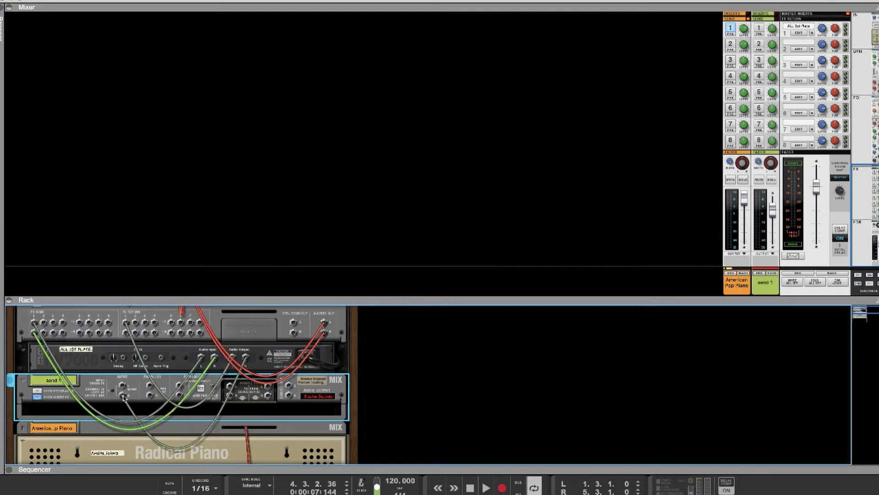
pyautogui.moveTo(123, 397); pyautogui.dragTo(136, 323)
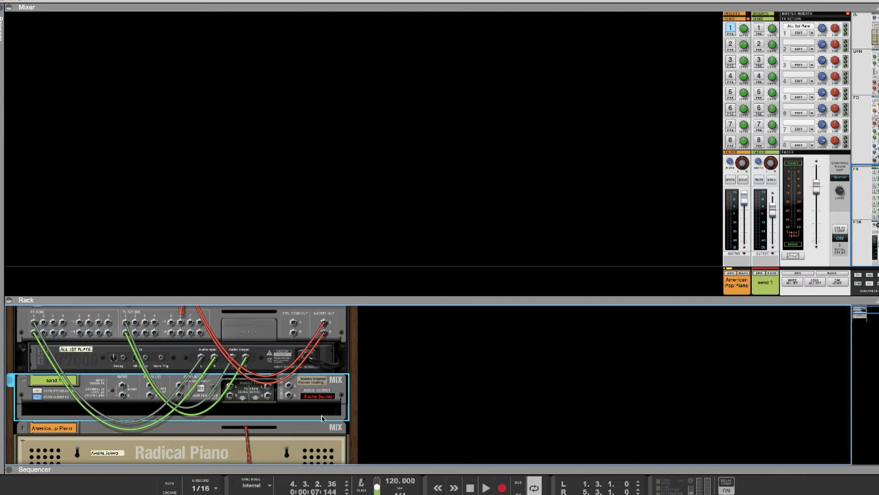
# Step: Play the song, check American Pop Piano's FX send 1 switch and level, and resize the mixer, rack and sequencer areas
pyautogui.click(470, 488)
pyautogui.click(486, 488)
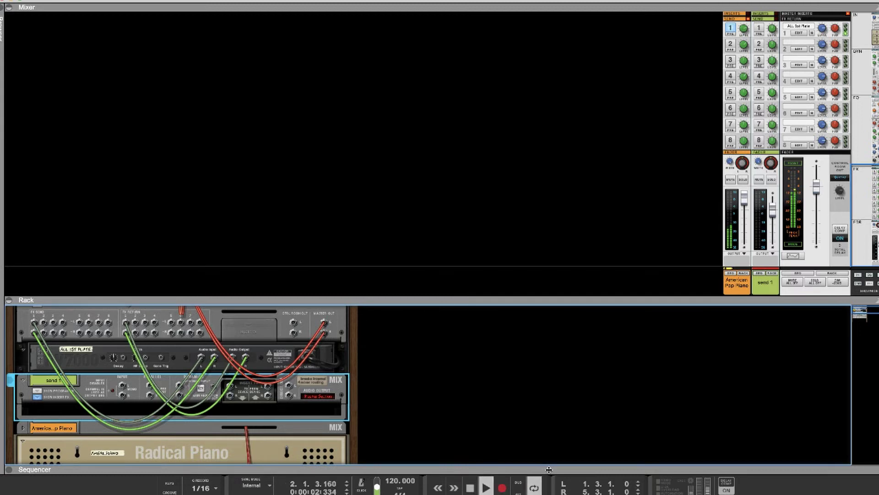
pyautogui.moveTo(548, 469); pyautogui.dragTo(561, 368)
pyautogui.click(731, 29)
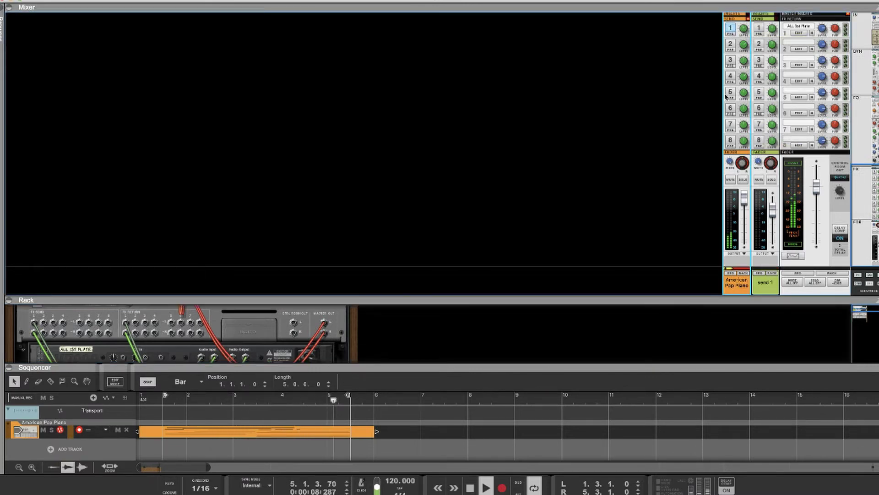
pyautogui.moveTo(744, 29); pyautogui.dragTo(745, 32)
pyautogui.moveTo(367, 301); pyautogui.dragTo(389, 232)
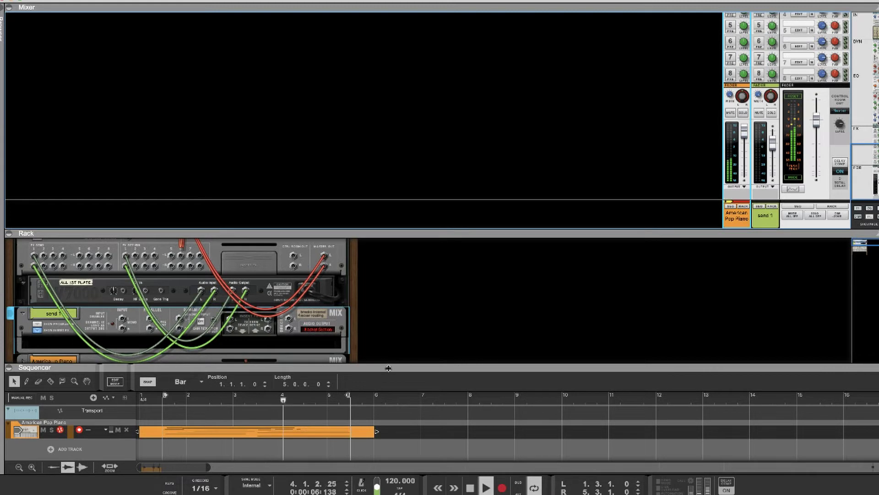
pyautogui.moveTo(388, 368); pyautogui.dragTo(388, 387)
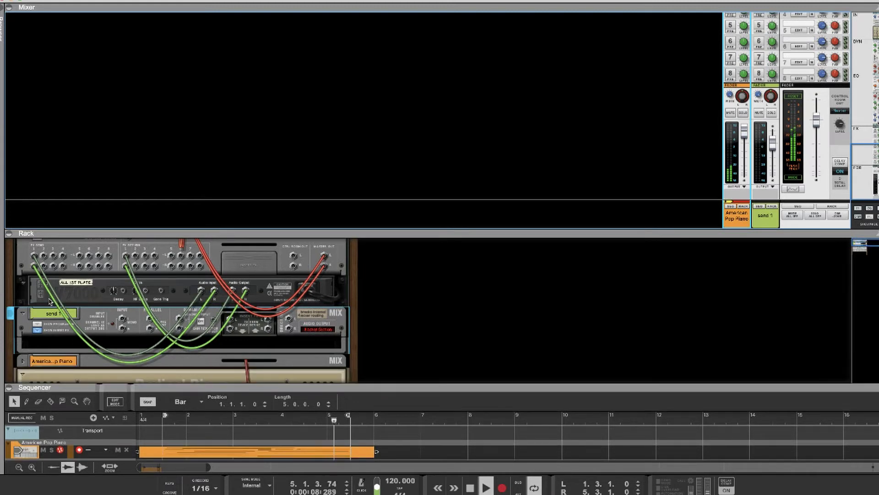
# Step: Open the RV7000's Remote Programmer in EQ edit mode and turn down its low gain
pyautogui.press('Tab')
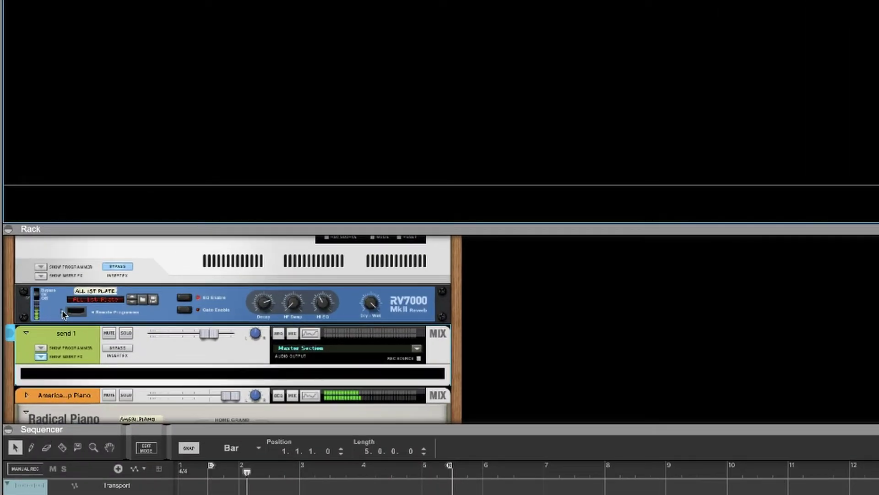
pyautogui.click(63, 313)
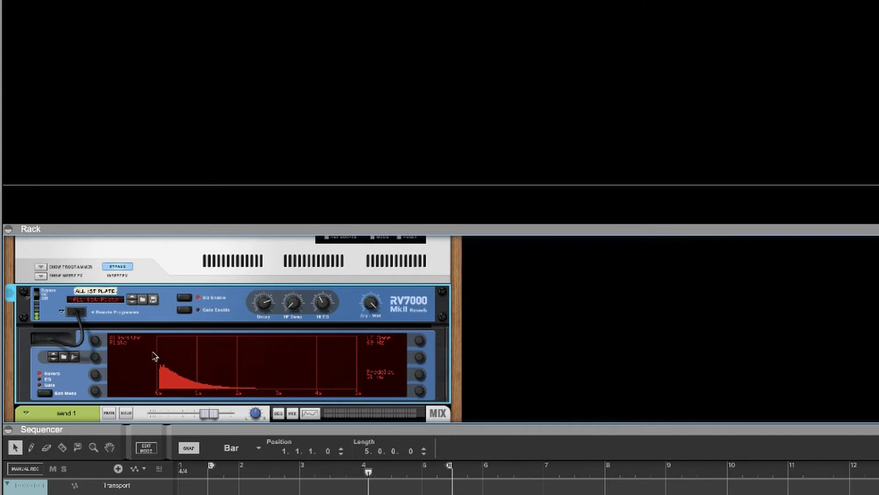
pyautogui.click(40, 380)
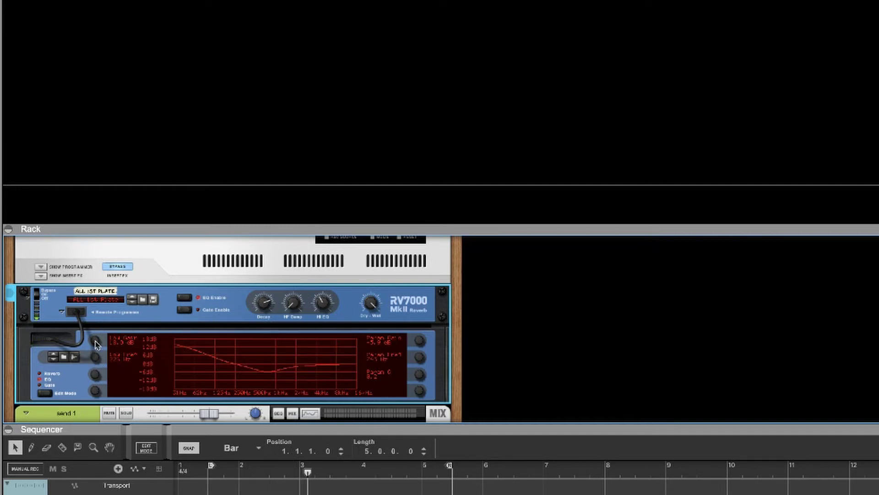
pyautogui.moveTo(96, 343); pyautogui.dragTo(82, 395)
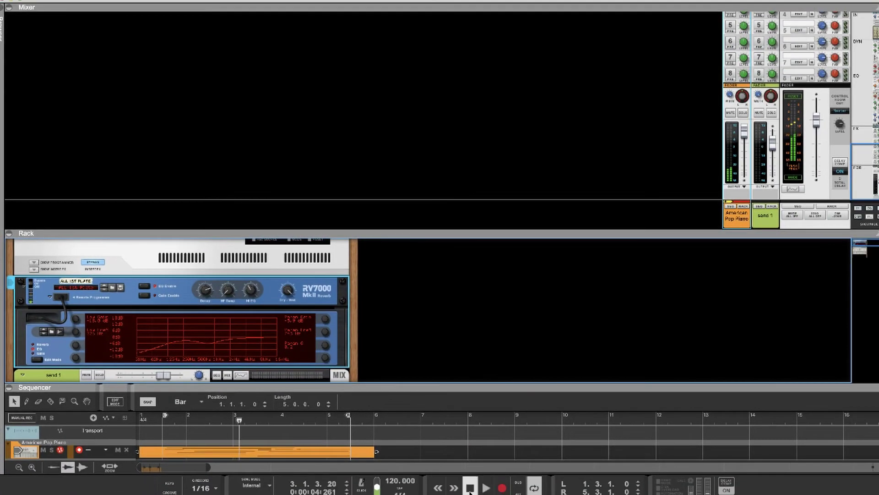
pyautogui.scroll(5, 772, 55)
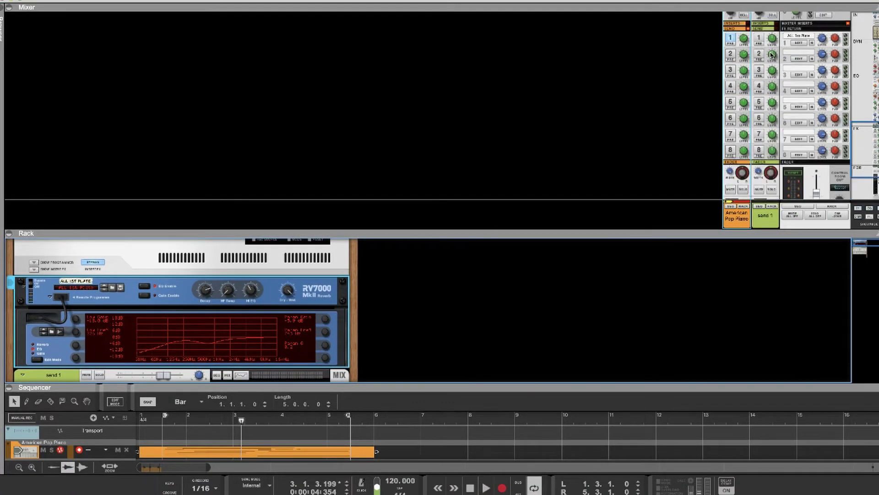
pyautogui.scroll(-5, 768, 73)
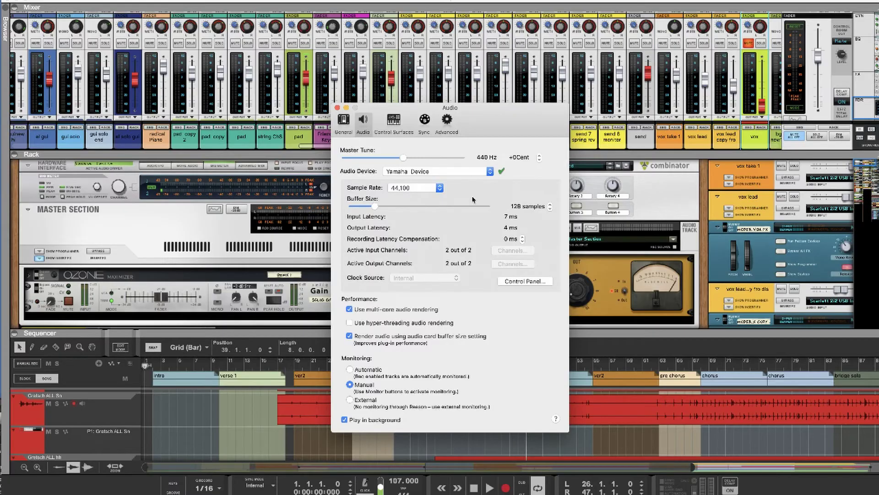
# Step: Raise the audio buffer size in the audio preferences
pyautogui.click(490, 207)
pyautogui.moveTo(368, 207); pyautogui.dragTo(512, 207)
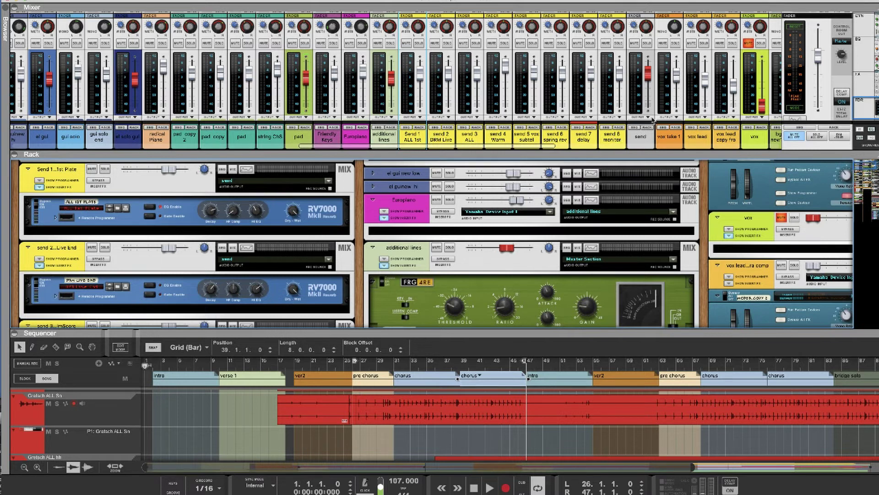
# Step: Examine the mixer's FX sends and returns and the rack's send channels, including their plate, room, echo and spring reverb devices
pyautogui.scroll(10, 632, 88)
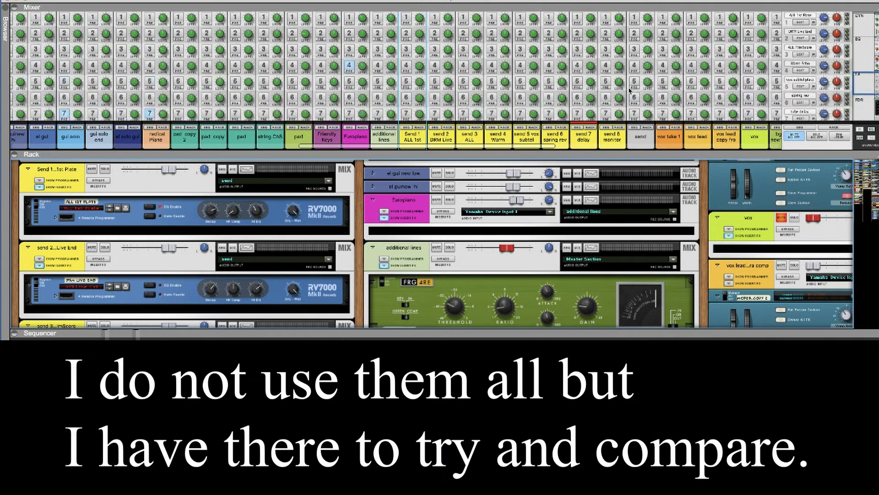
pyautogui.scroll(-8, 612, 107)
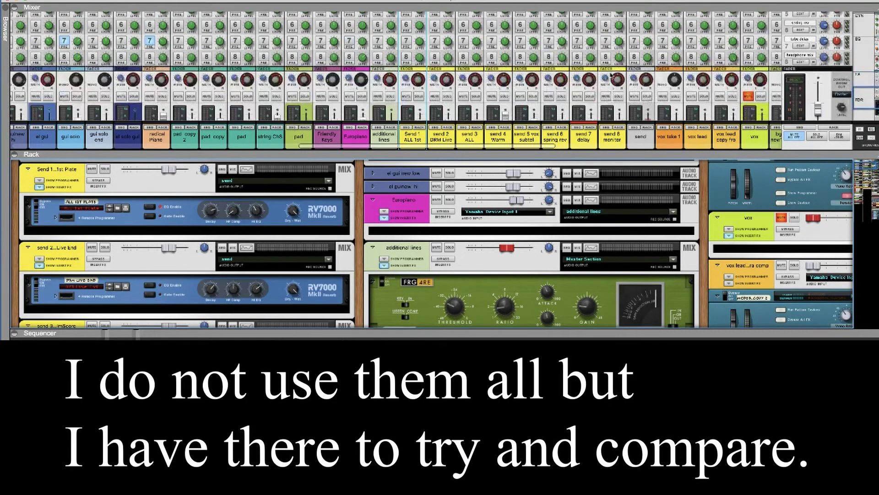
pyautogui.scroll(-3, 609, 118)
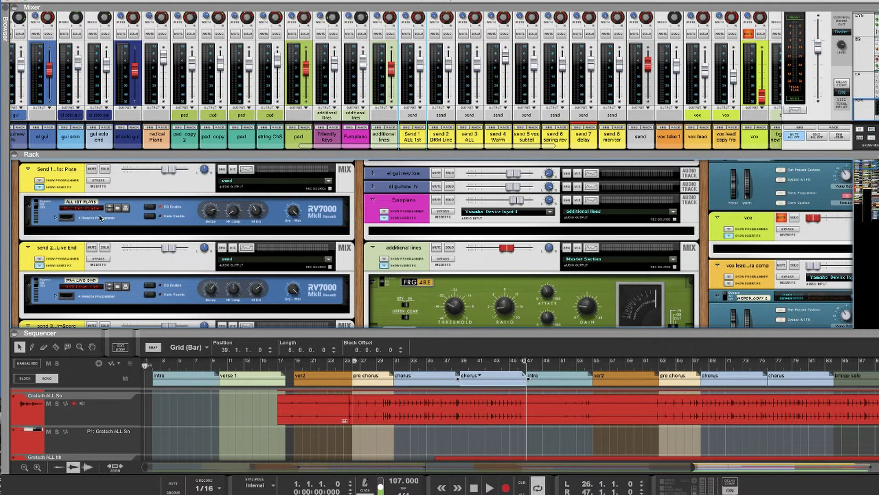
pyautogui.scroll(-3, 100, 218)
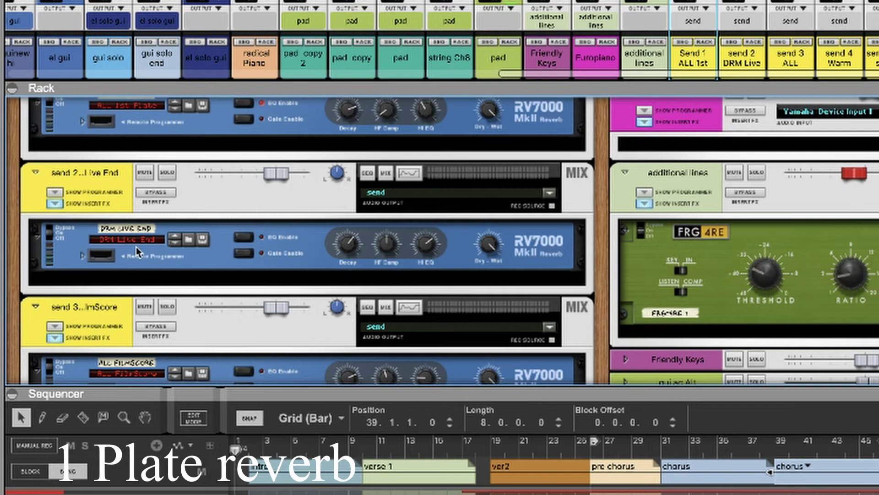
pyautogui.scroll(-4, 147, 258)
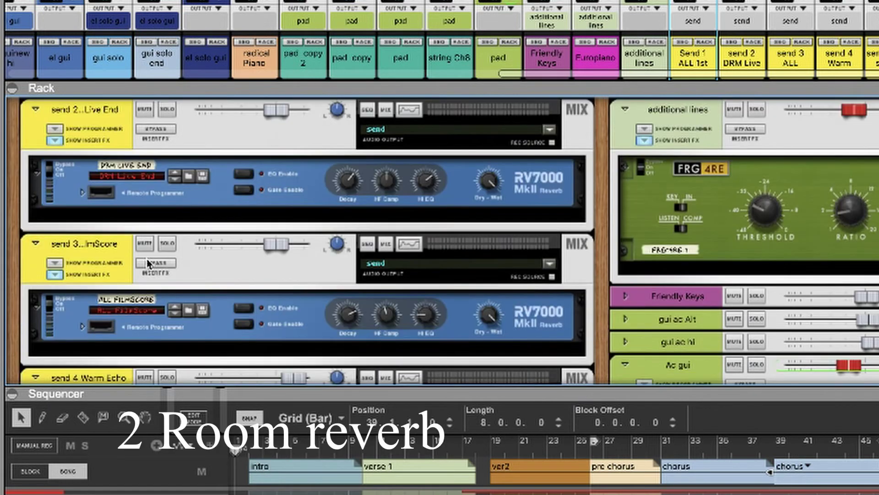
pyautogui.scroll(-6, 147, 263)
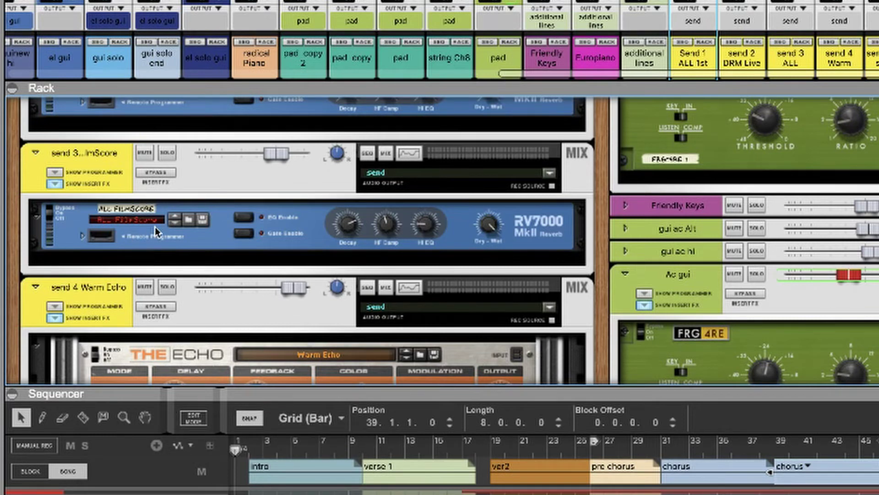
pyautogui.scroll(-8, 154, 229)
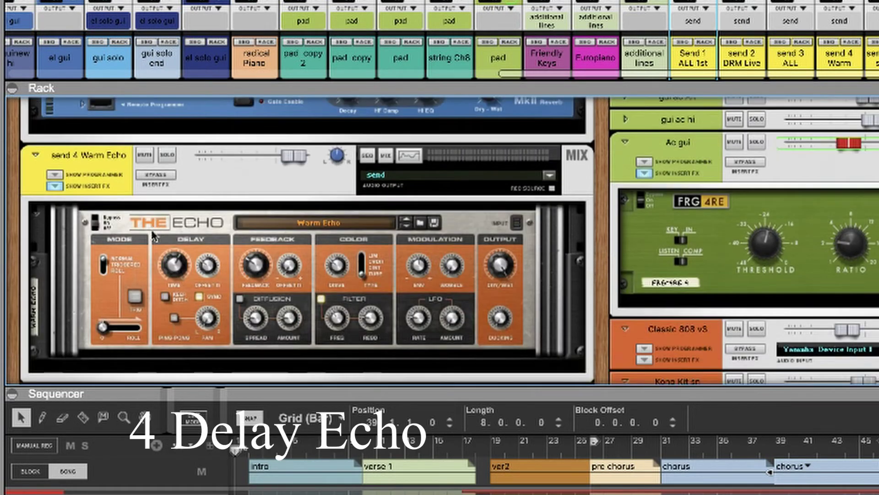
pyautogui.scroll(-7, 169, 240)
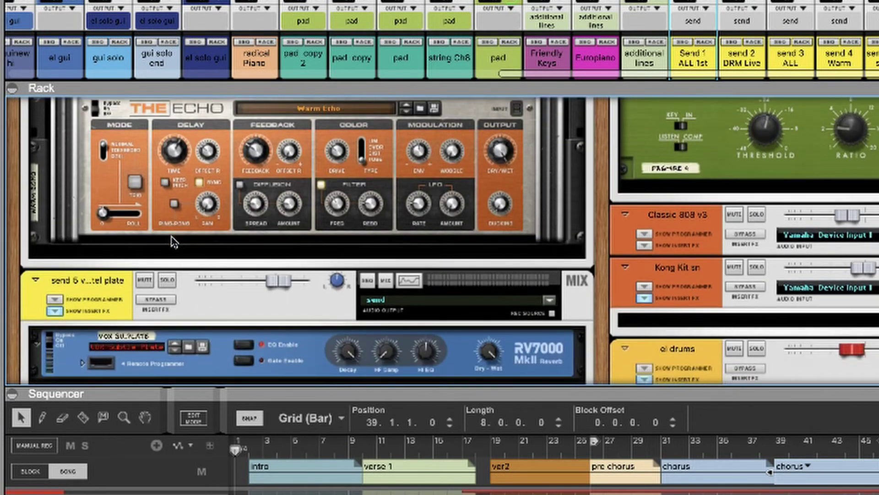
pyautogui.scroll(-7, 170, 241)
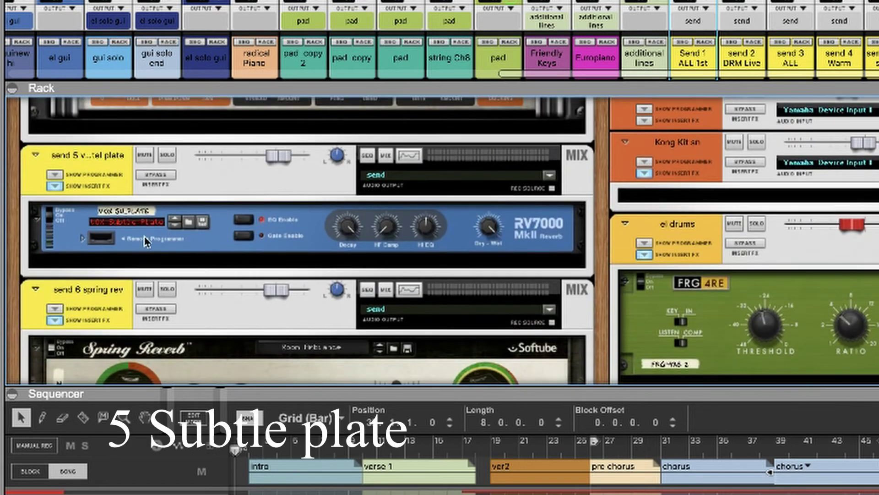
pyautogui.scroll(-6, 197, 243)
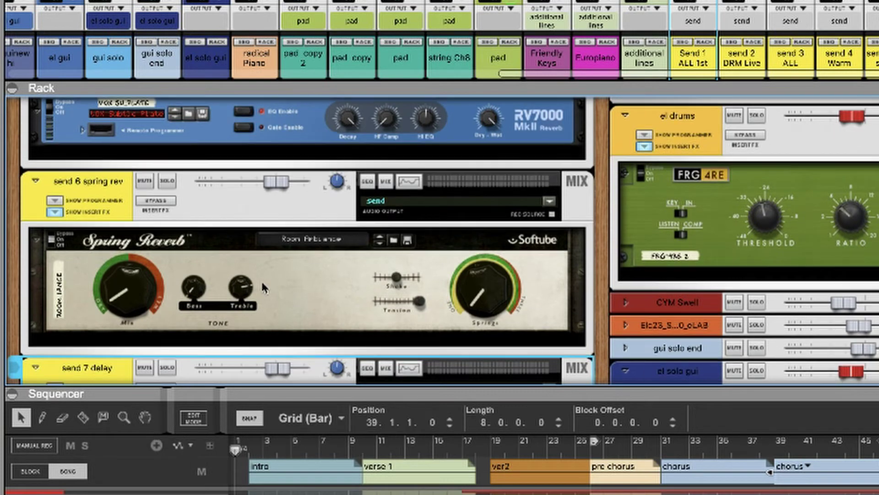
pyautogui.scroll(-9, 262, 287)
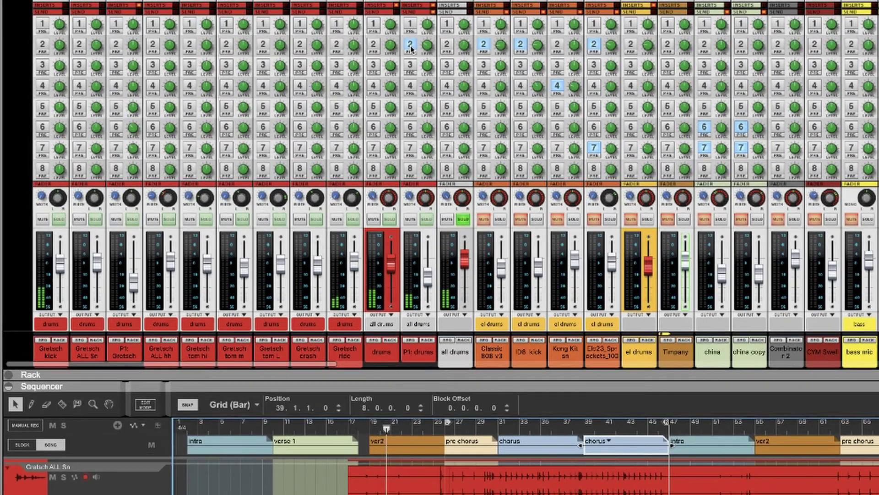
# Step: Turn off FX send 2 on the P1: drums channel, and enable FX send 6 and solo on the P1: Gretsch channel
pyautogui.click(411, 48)
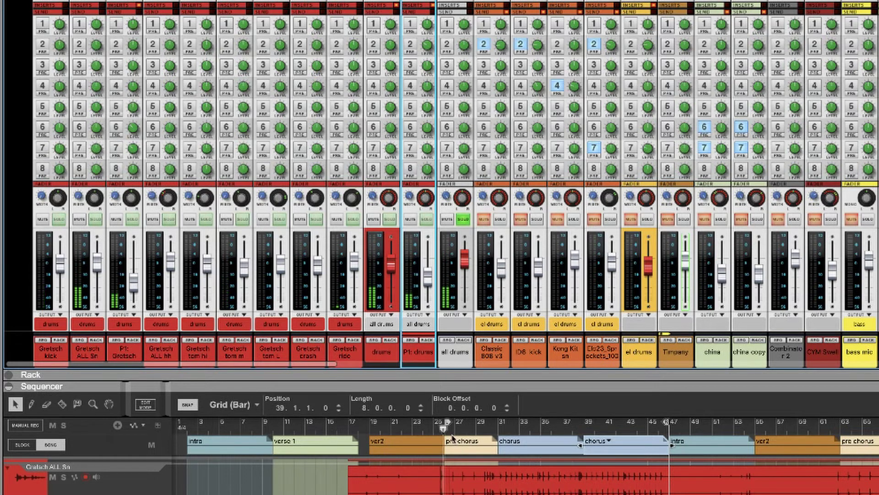
pyautogui.click(116, 128)
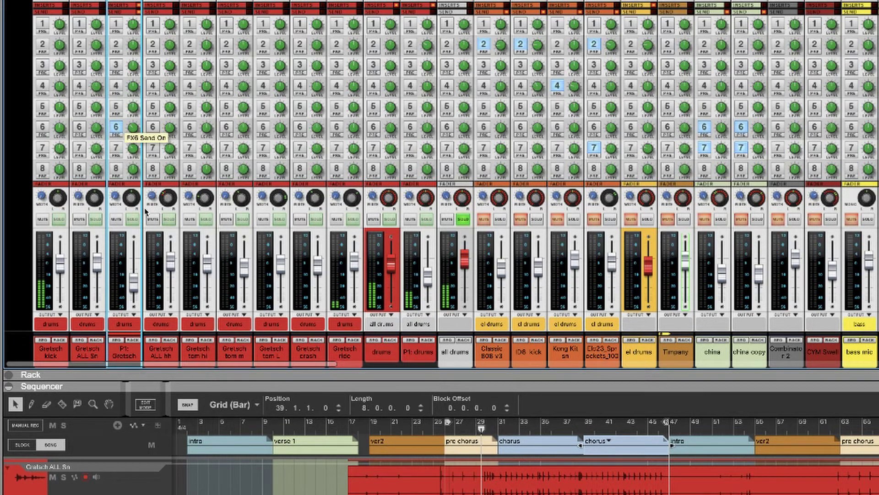
pyautogui.click(133, 220)
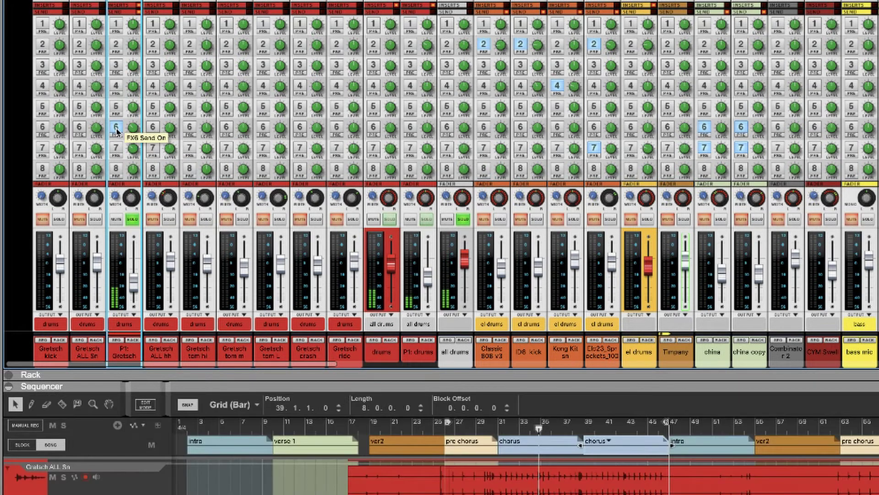
# Step: Compare the P1: Gretsch channel with FX send 6 off and on, and adjust its FX6 send level
pyautogui.click(117, 130)
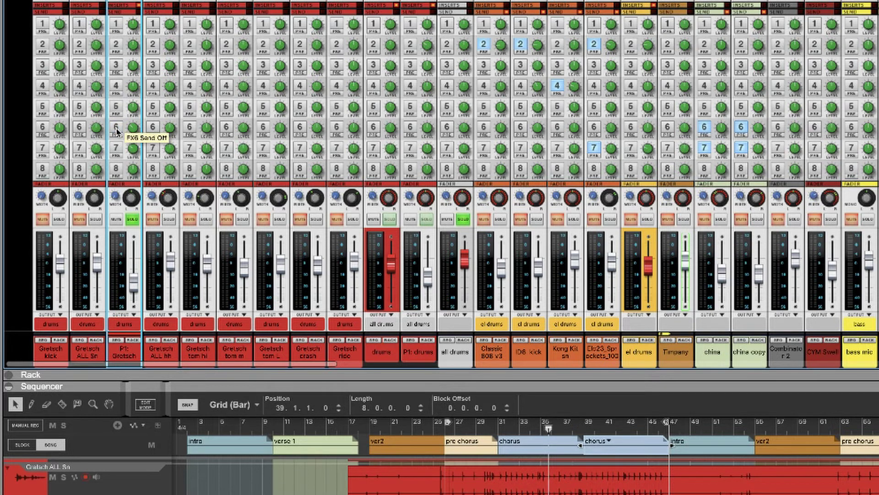
pyautogui.click(116, 130)
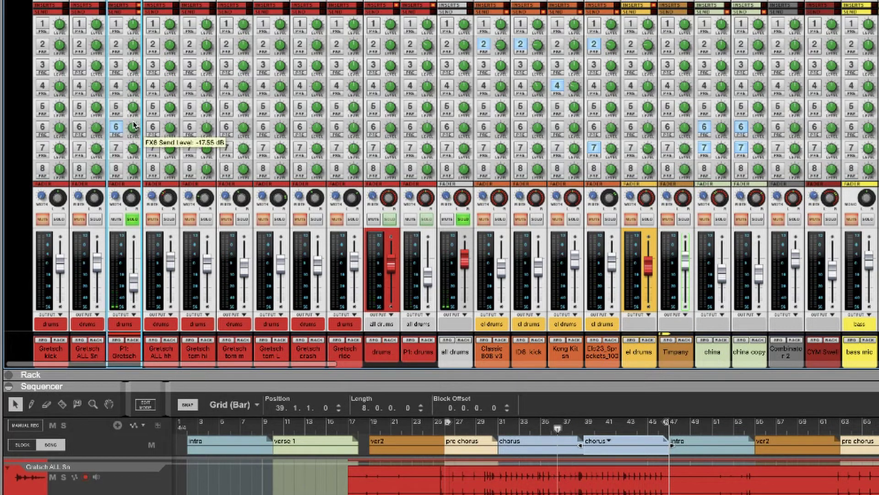
pyautogui.moveTo(133, 121); pyautogui.dragTo(133, 130)
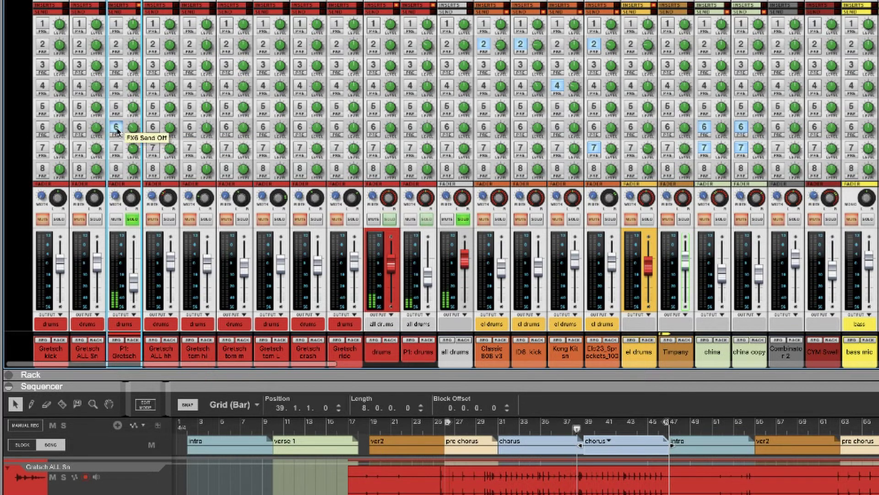
# Step: Enable FX send 2 and solo on P1: drums, toggle the send to compare, and turn off the all drums solo
pyautogui.click(409, 47)
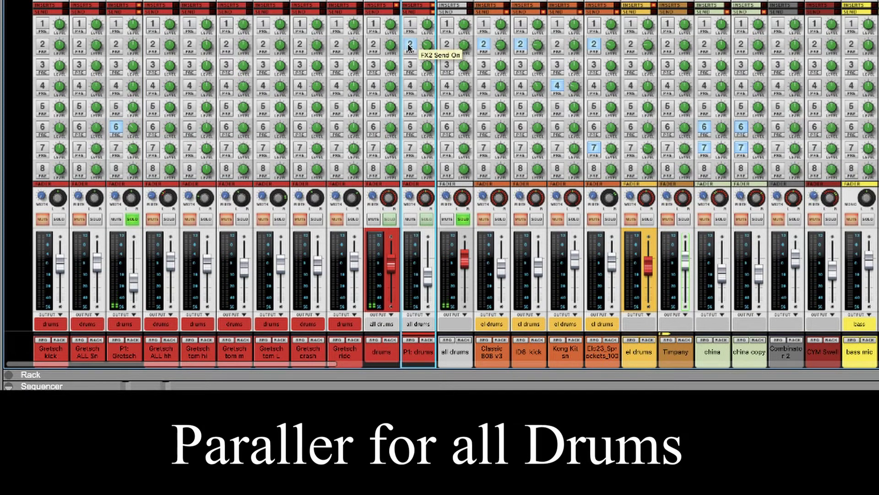
pyautogui.click(425, 221)
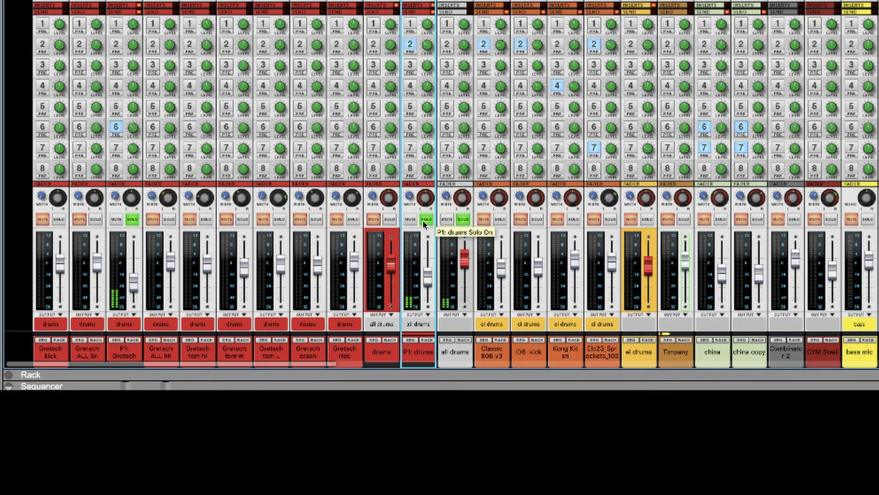
pyautogui.click(409, 44)
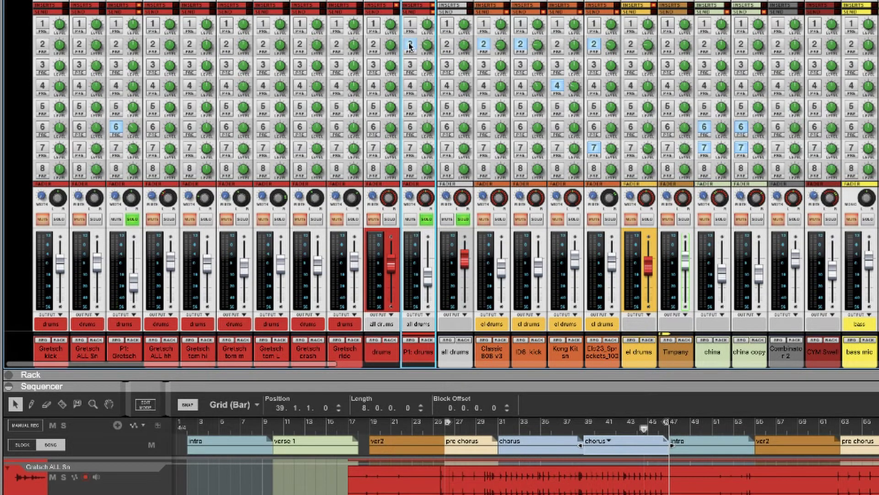
pyautogui.click(458, 219)
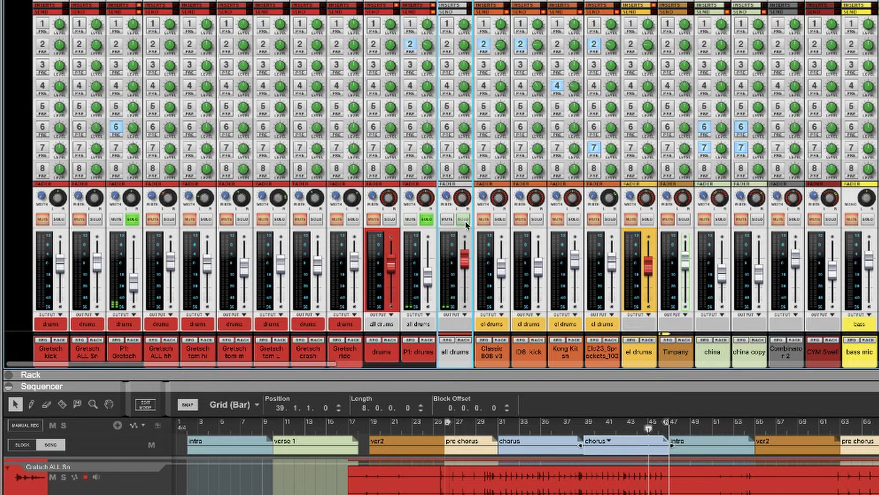
# Step: Move the solo from P1: drums and P1: Gretsch to all drums, playing from the pre chorus and toggling FX send 2 on P1: drums
pyautogui.click(426, 220)
pyautogui.click(134, 220)
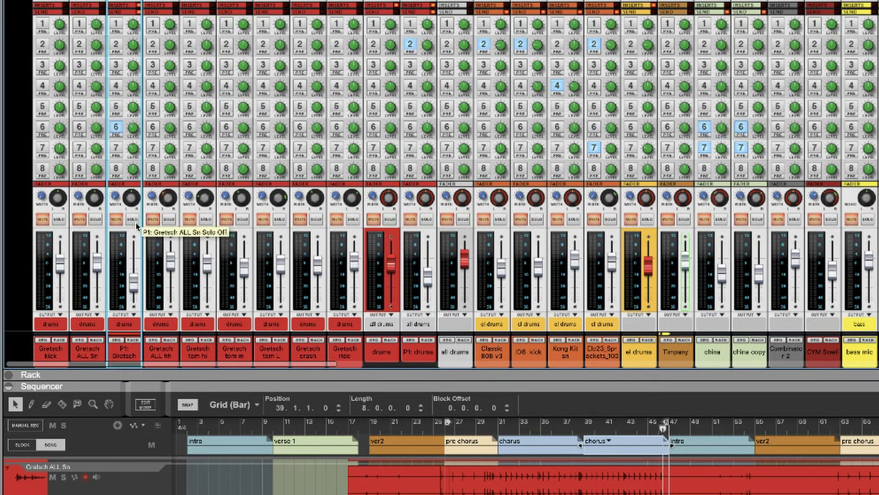
pyautogui.click(464, 220)
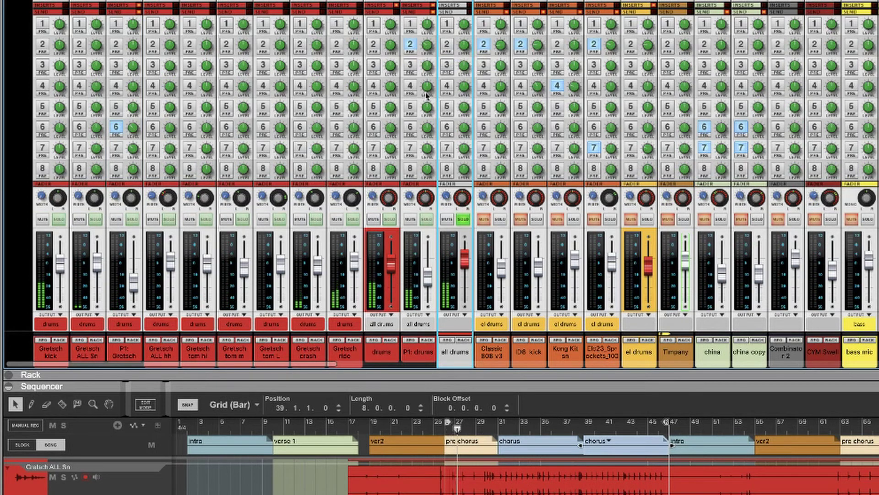
pyautogui.click(445, 430)
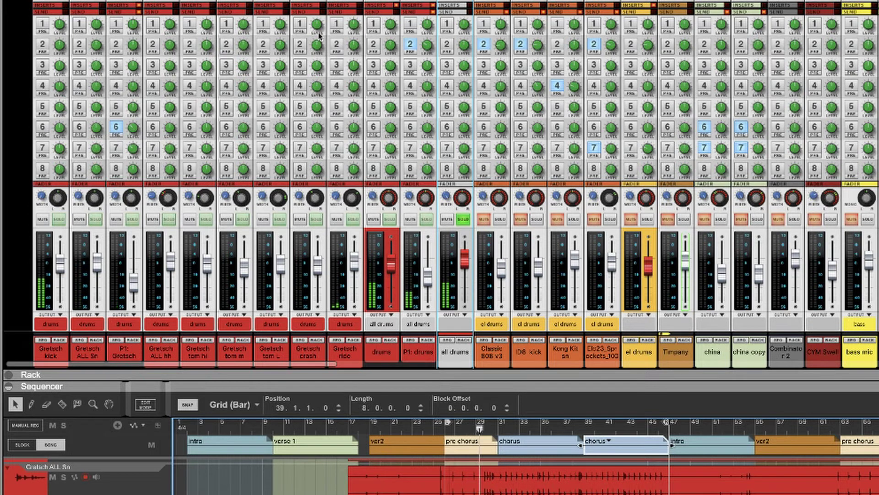
pyautogui.click(409, 45)
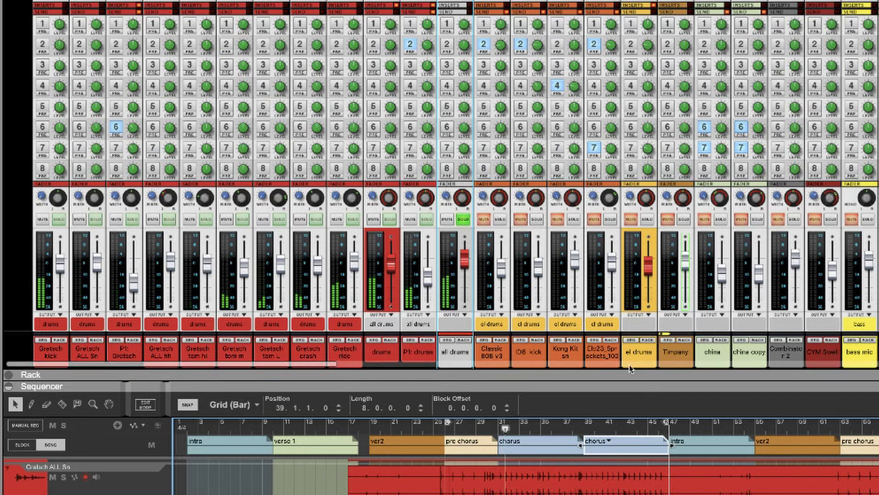
# Step: Compare the soloed drums with the solo on the send bus channel switched off and back on
pyautogui.click(738, 369)
pyautogui.click(757, 367)
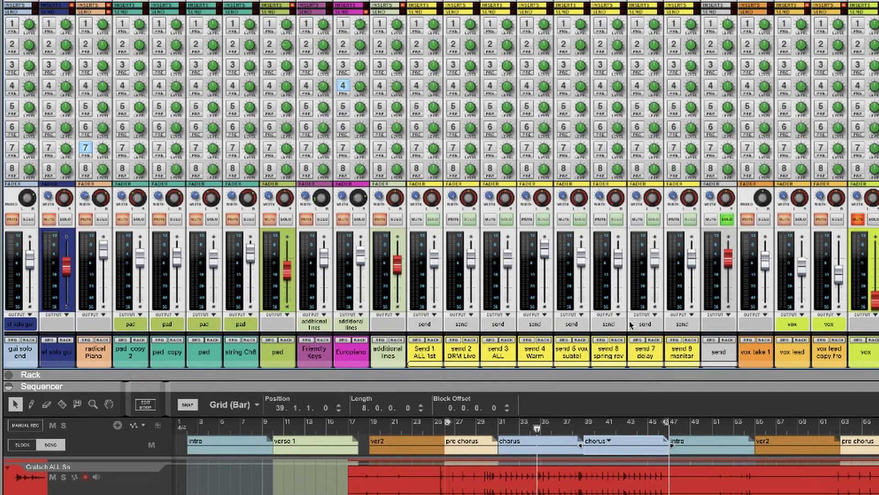
pyautogui.click(712, 224)
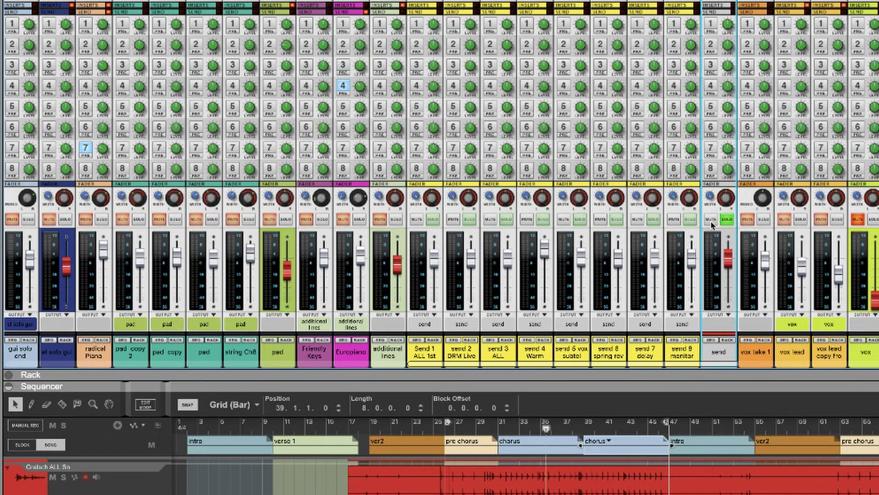
pyautogui.click(713, 220)
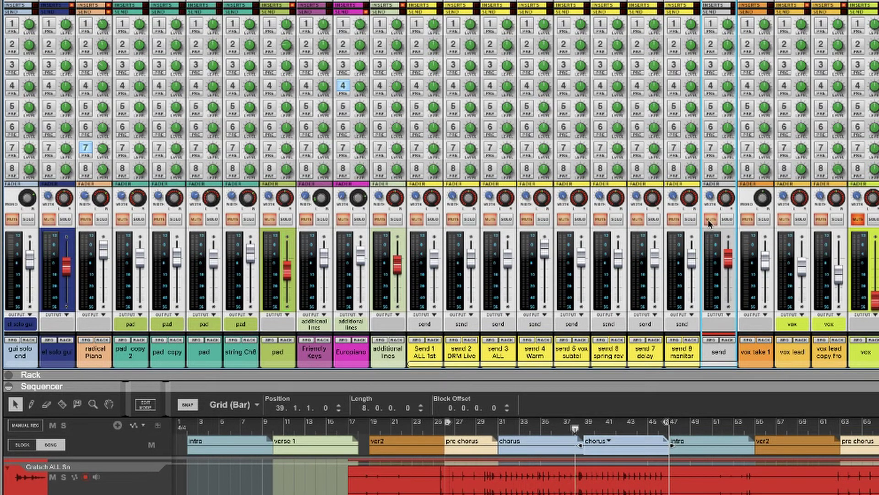
pyautogui.click(723, 220)
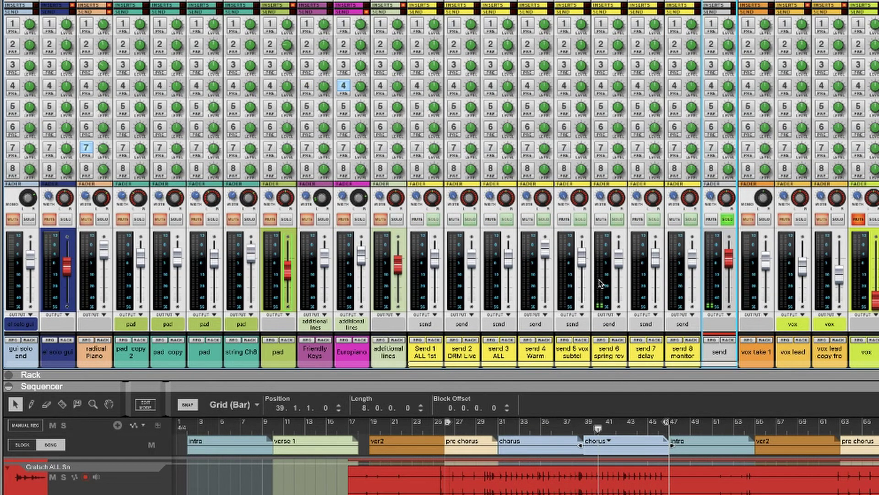
# Step: Solo the Ac gui channel alongside the all drums channel
pyautogui.hscroll(-10, 601, 284)
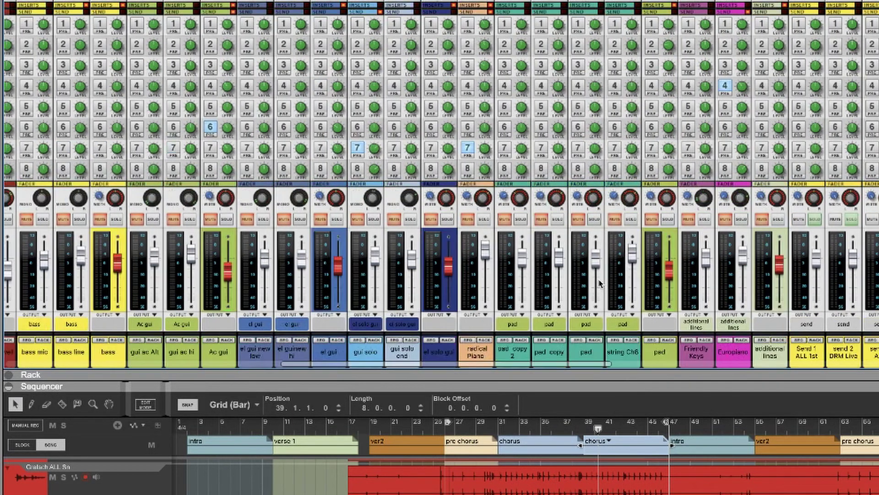
pyautogui.hscroll(-15, 601, 283)
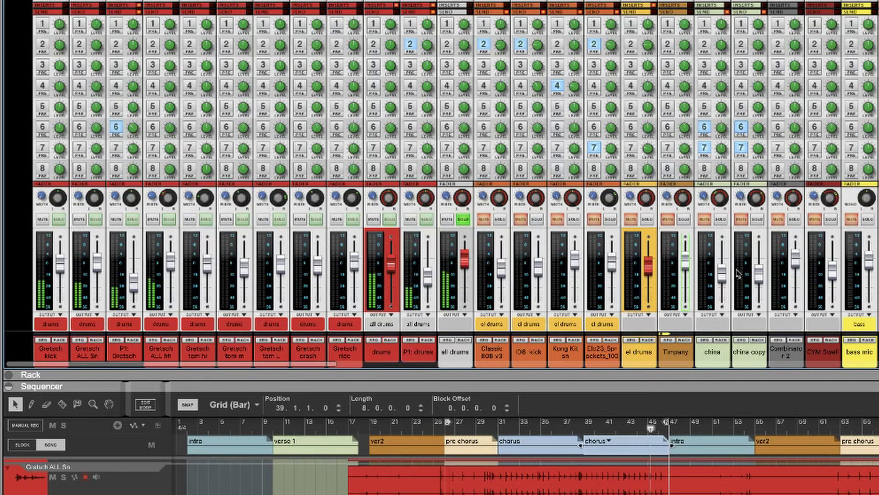
pyautogui.hscroll(10, 738, 274)
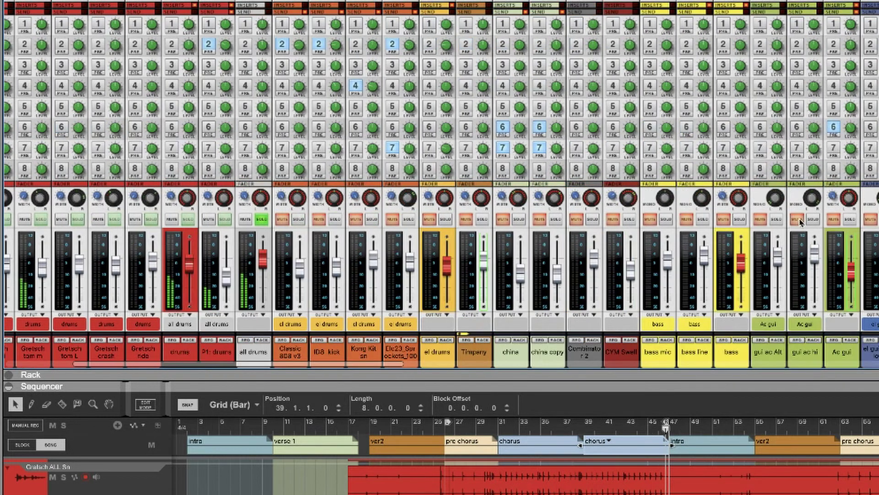
pyautogui.click(850, 220)
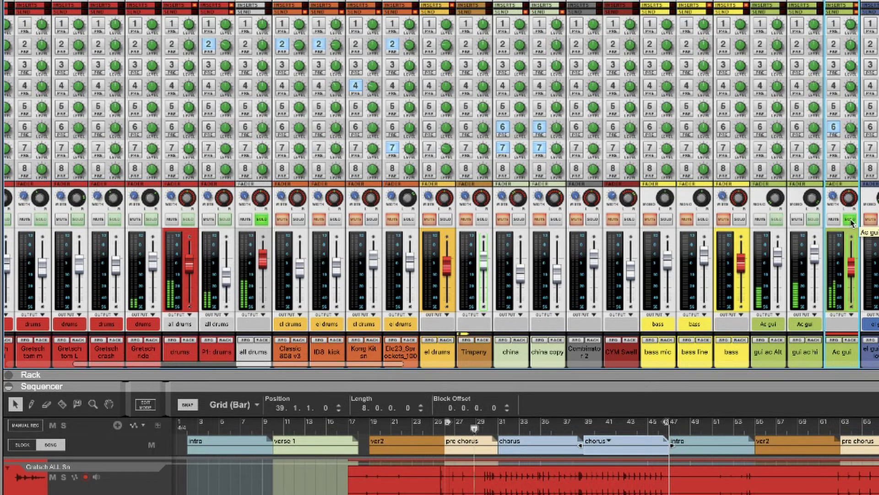
# Step: Turn off the all drums solo and compare the Ac gui channel with FX send 6 off and on
pyautogui.hscroll(3, 623, 238)
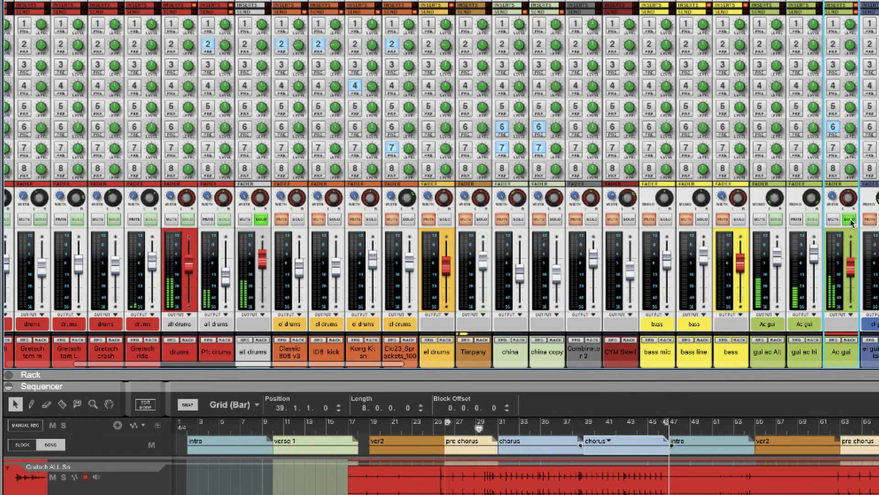
pyautogui.hscroll(5, 623, 238)
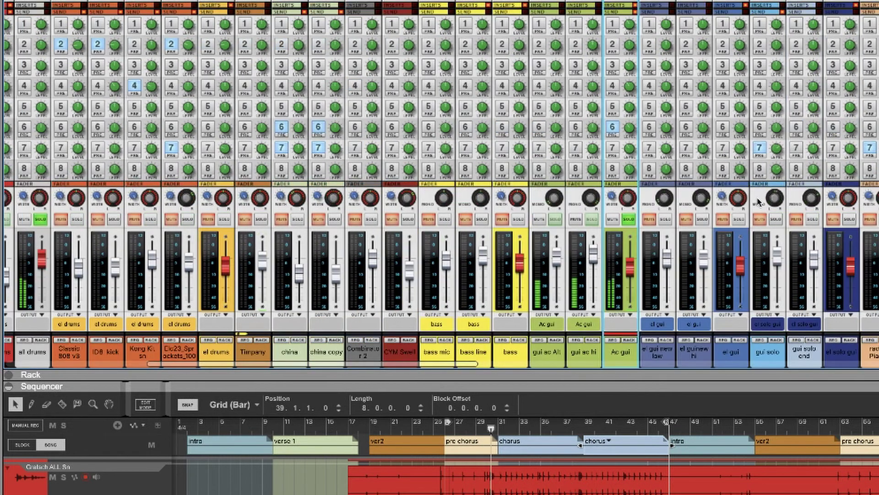
pyautogui.click(613, 128)
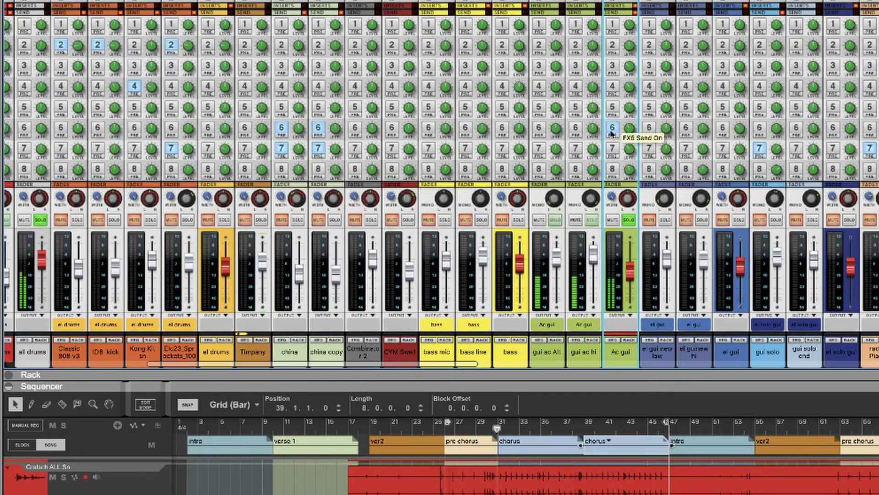
pyautogui.click(38, 221)
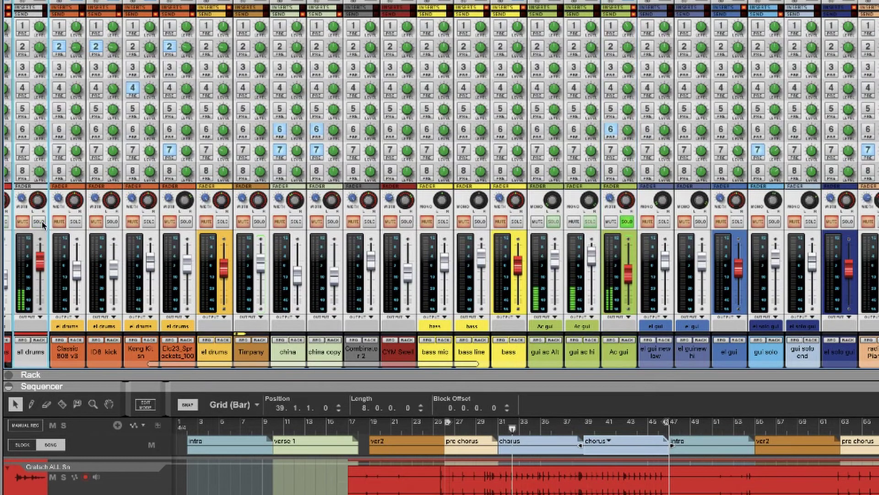
pyautogui.click(612, 129)
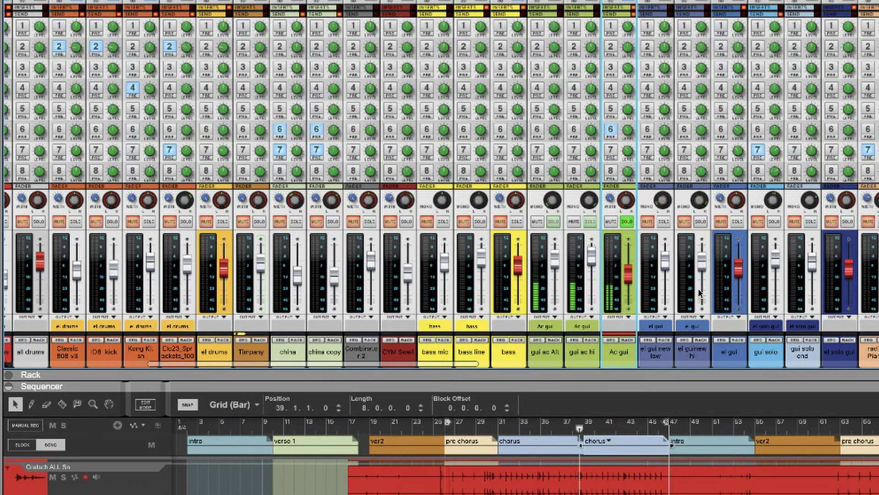
pyautogui.moveTo(699, 292)
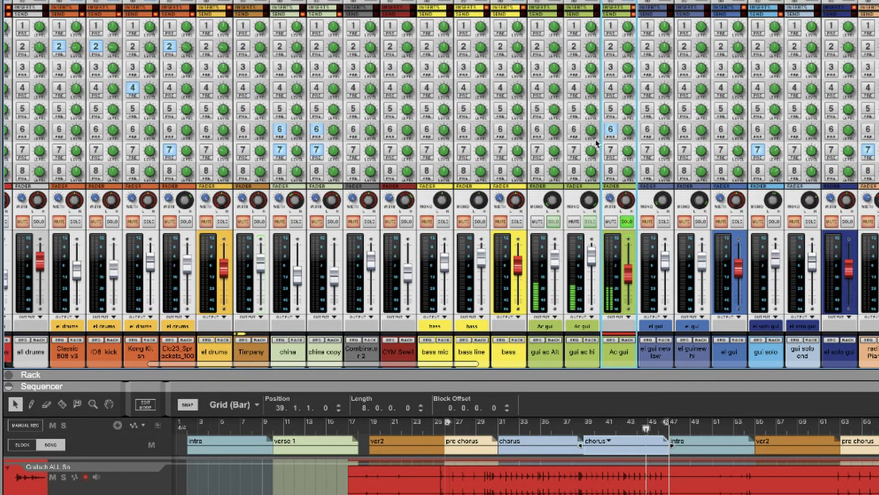
pyautogui.click(610, 129)
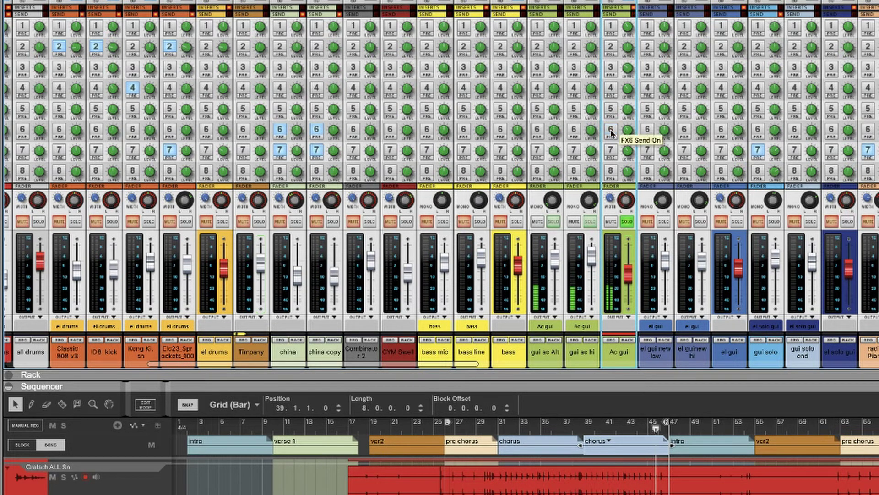
pyautogui.click(611, 130)
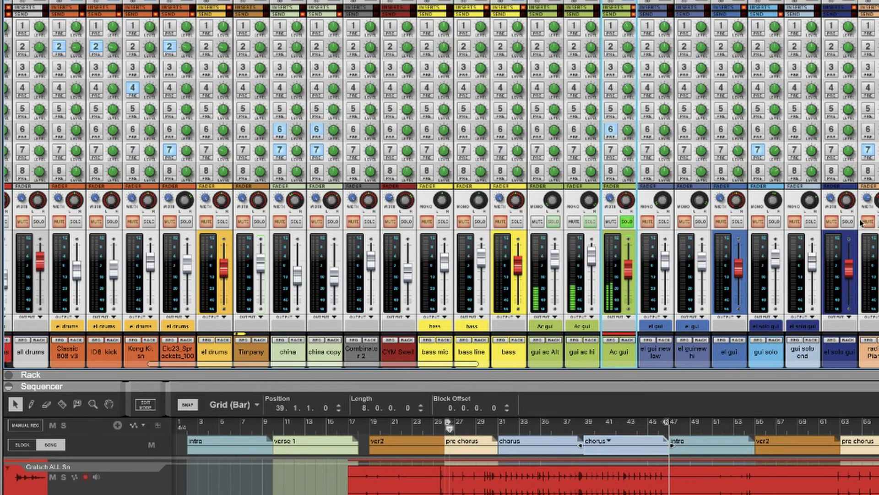
# Step: Solo the radical Piano channel, compare it with FX send 7 off and on, and stop playback
pyautogui.hscroll(1, 860, 223)
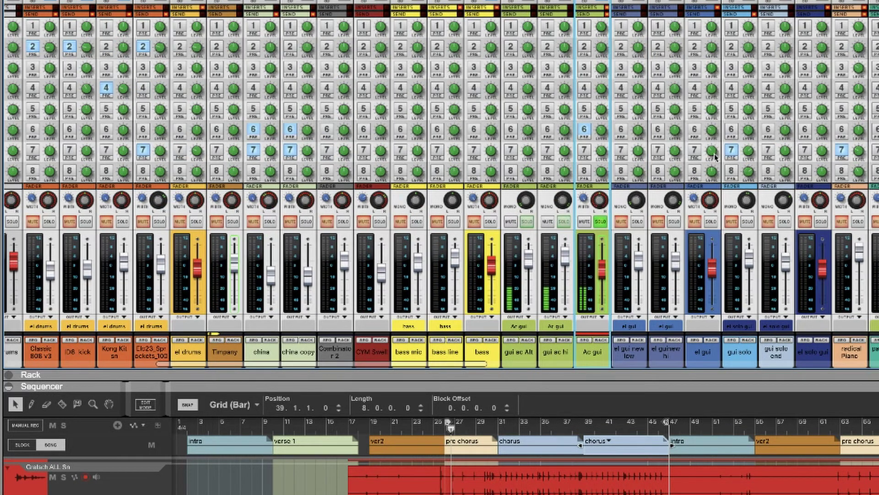
pyautogui.hscroll(5, 715, 157)
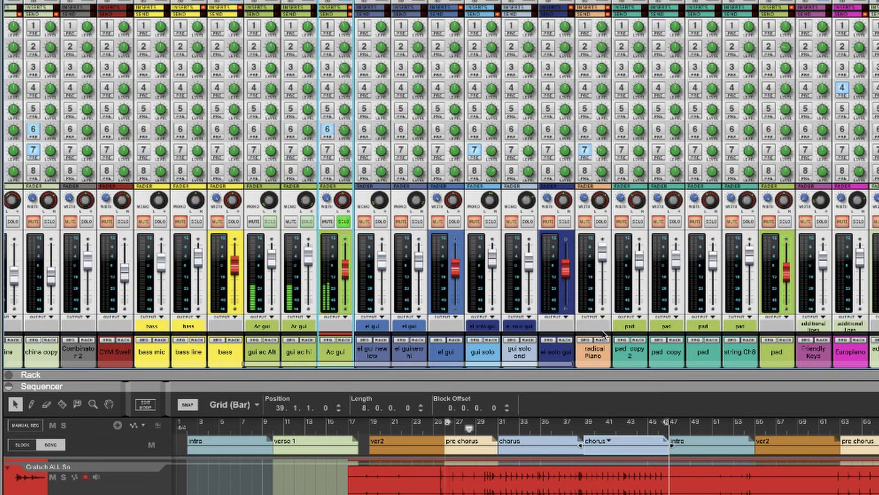
pyautogui.click(601, 222)
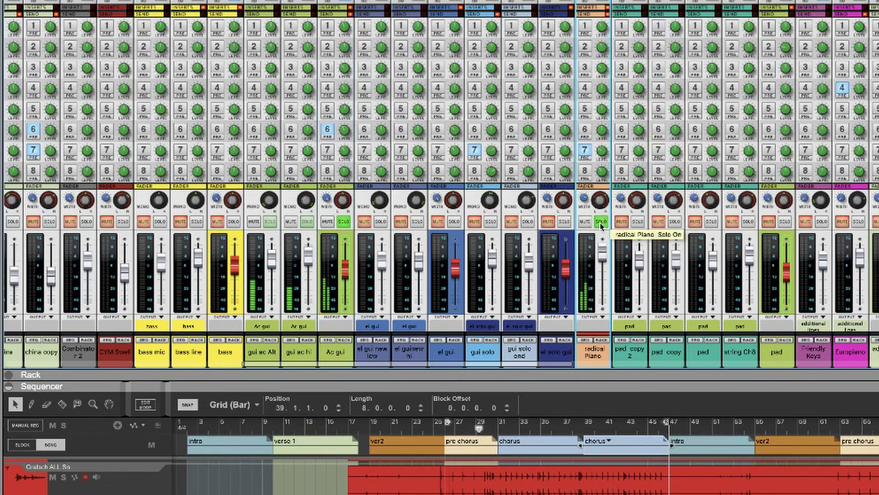
pyautogui.click(585, 152)
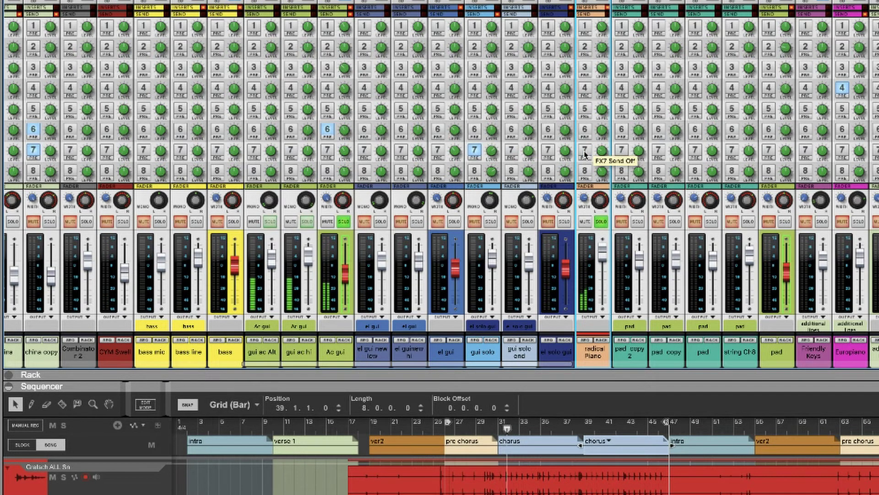
pyautogui.click(585, 152)
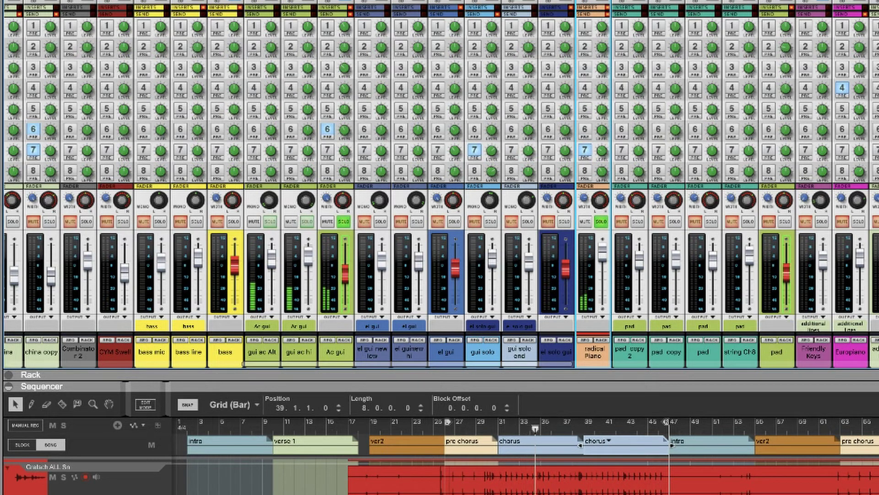
pyautogui.press('space')
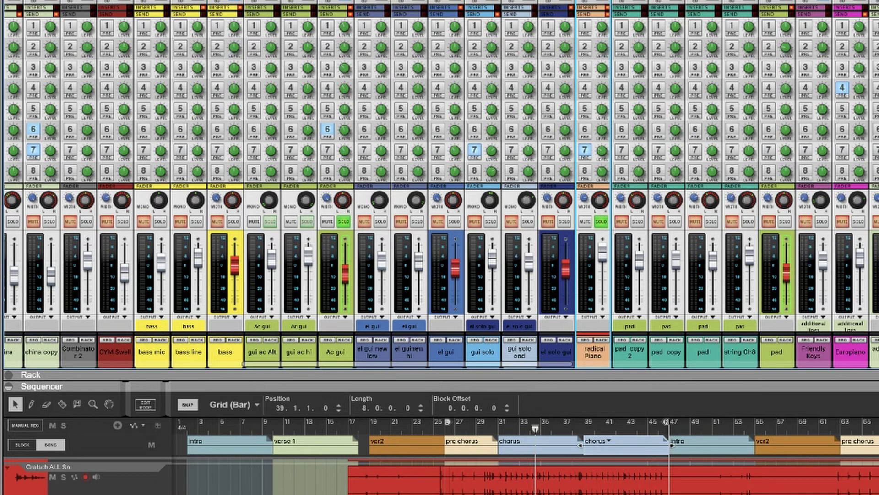
# Step: Solo the additional lines bus, play from the pre chorus, and compare the Europiano channel with FX send 4 off and on
pyautogui.click(878, 222)
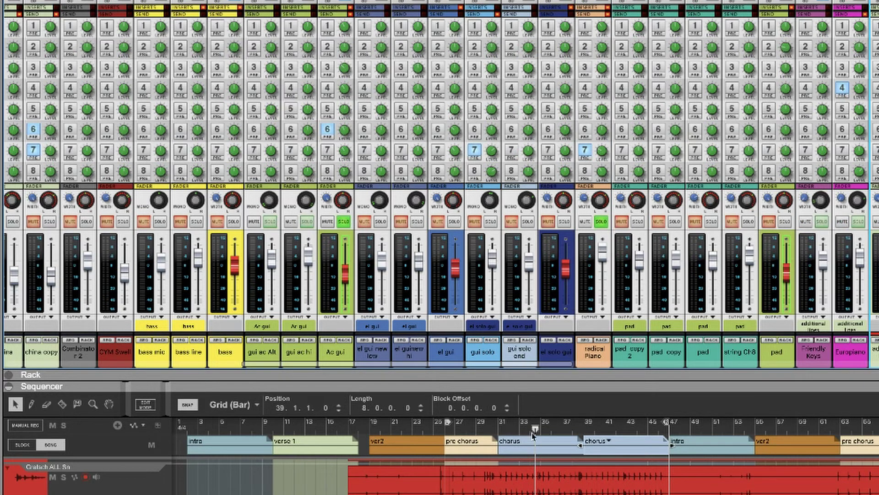
pyautogui.click(455, 427)
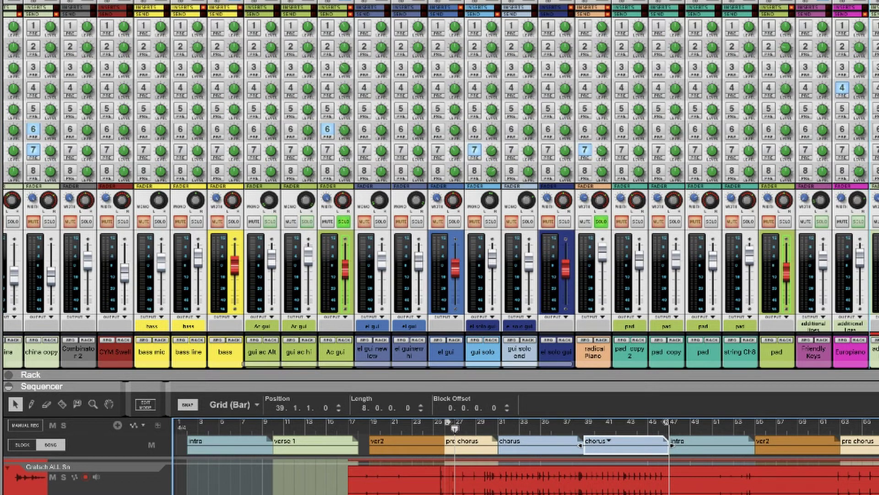
pyautogui.press('space')
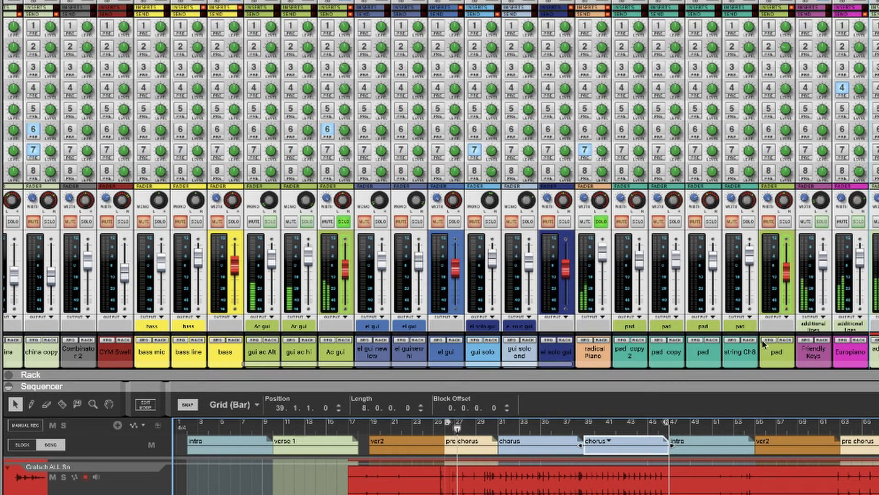
pyautogui.click(843, 88)
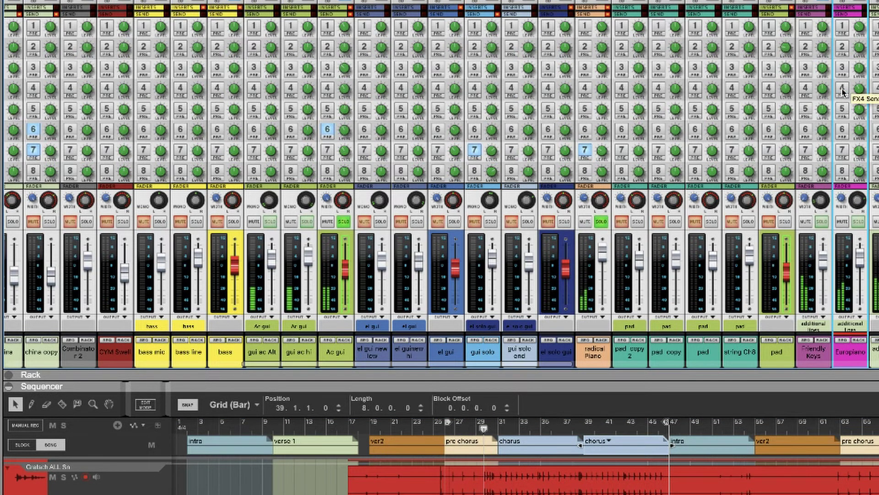
pyautogui.click(843, 87)
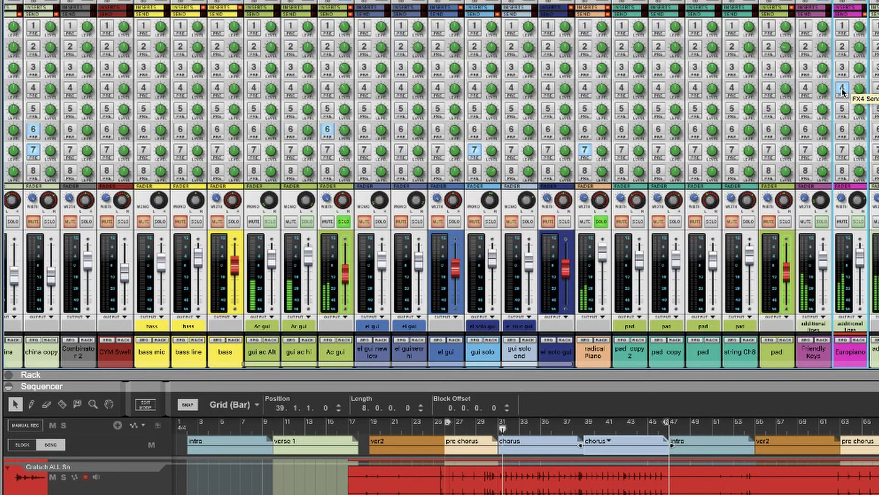
# Step: Turn off the radical Piano and Ac gui solos, and compare Europiano's FX send 4 off and on without them
pyautogui.click(601, 222)
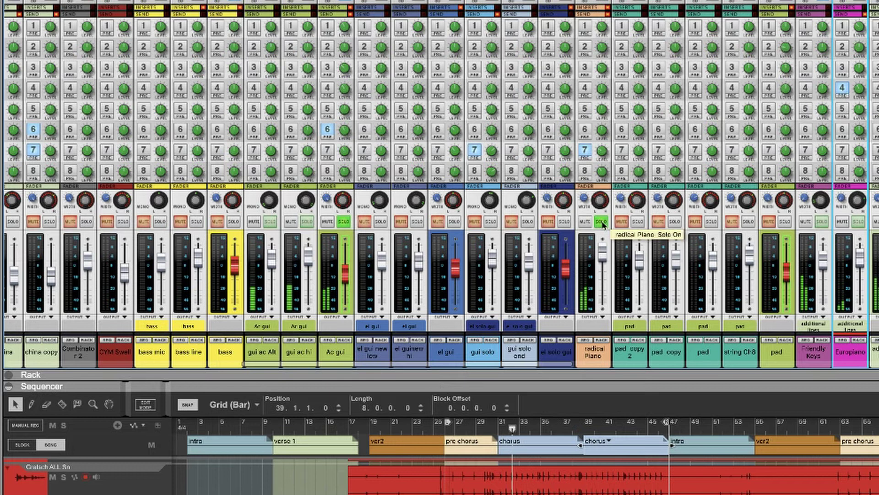
pyautogui.click(344, 222)
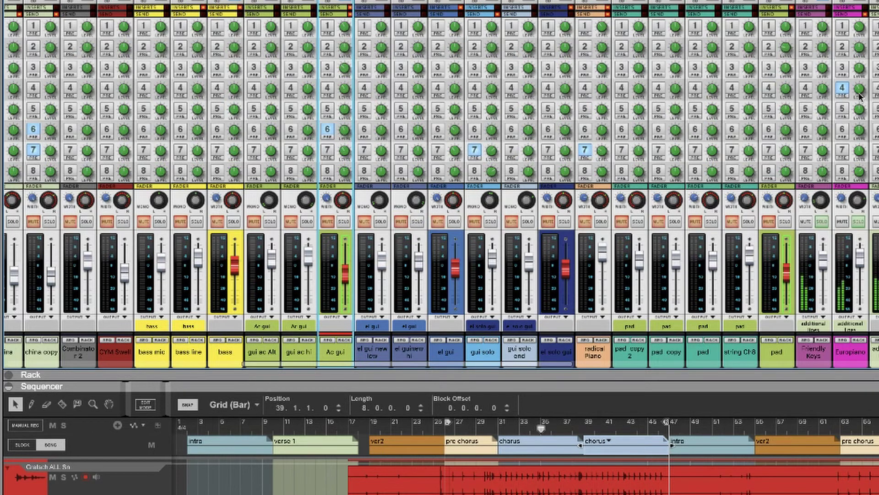
pyautogui.click(844, 93)
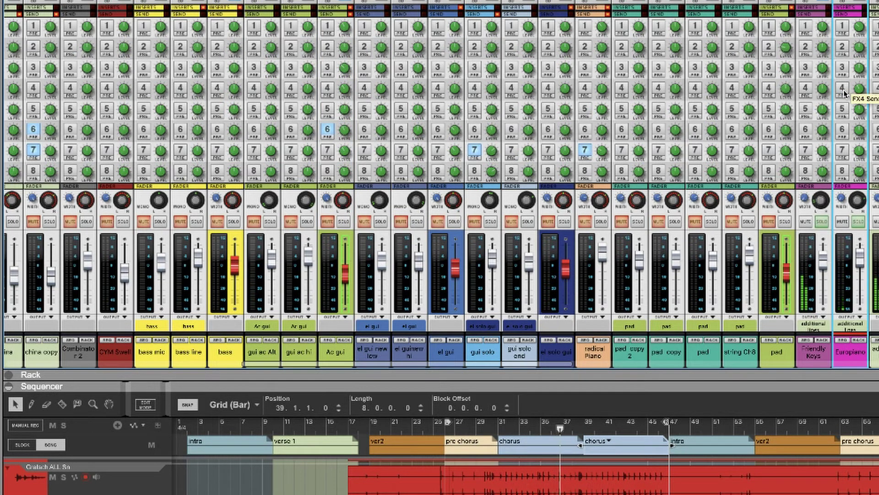
pyautogui.click(845, 93)
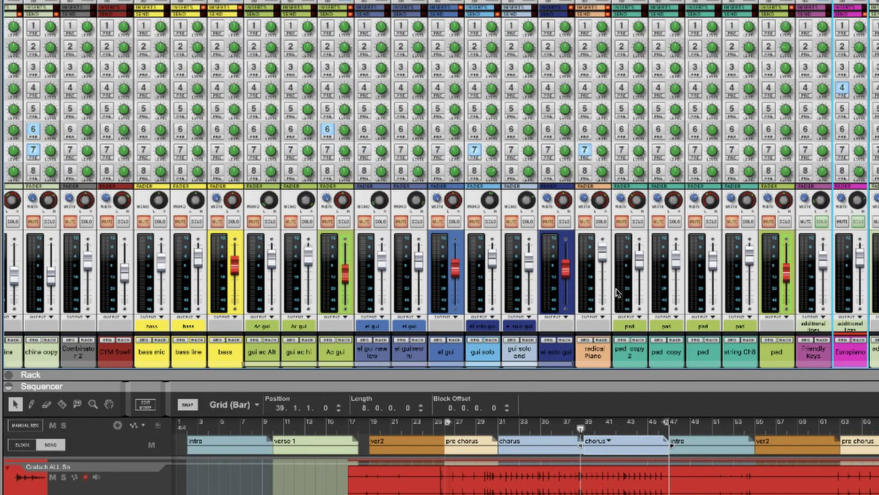
# Step: Solo the el drums bus, play from the end of the intro, and compare the Kong Kit sn channel with FX send 4 off and on
pyautogui.hscroll(-15, 616, 291)
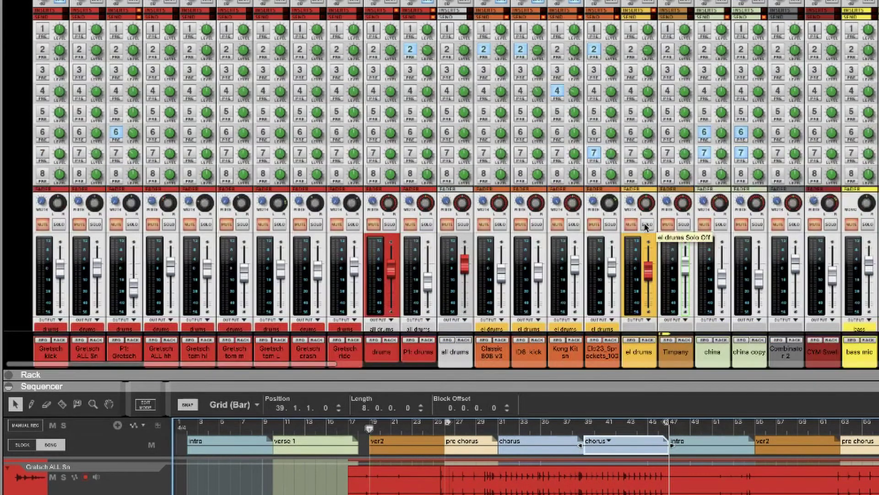
pyautogui.click(647, 224)
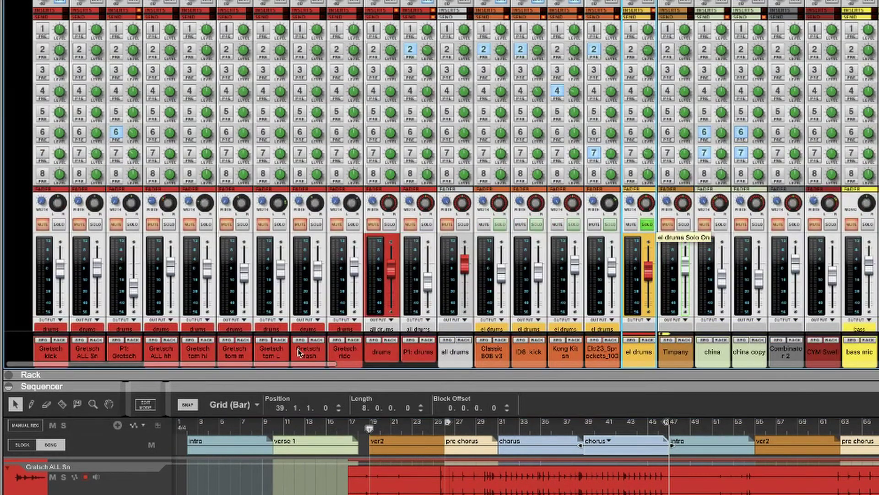
pyautogui.click(260, 429)
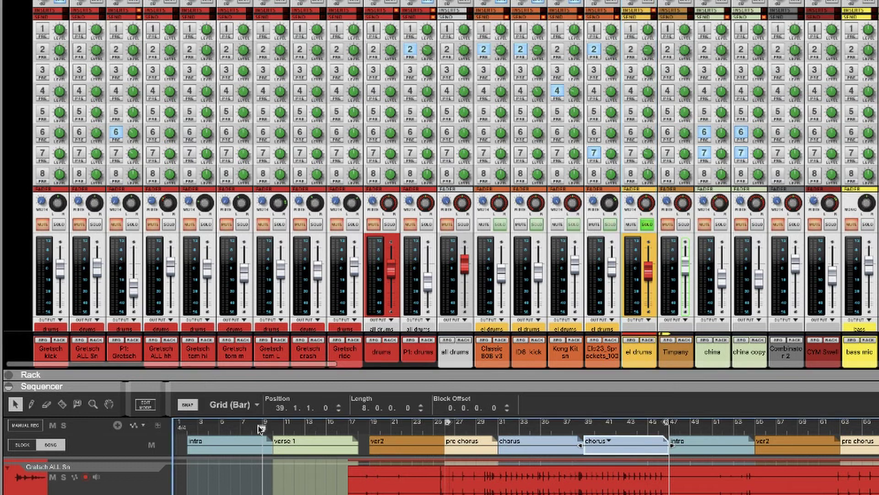
pyautogui.click(557, 94)
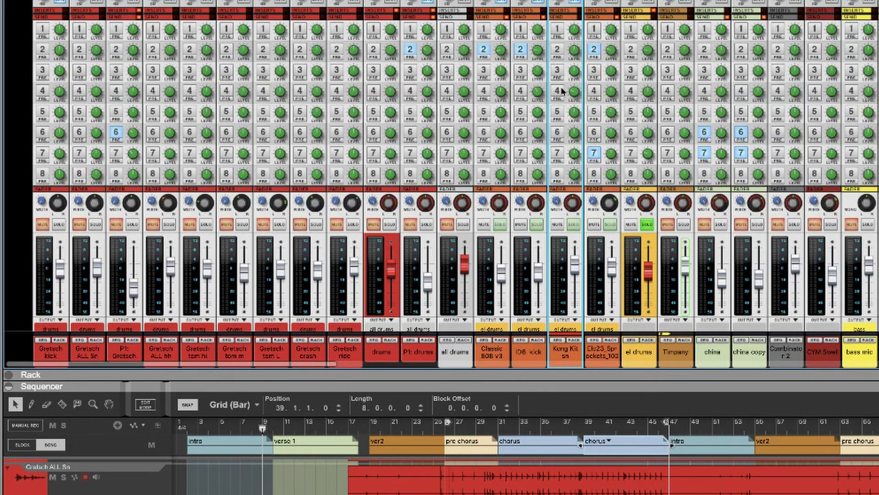
pyautogui.click(559, 91)
pyautogui.click(247, 430)
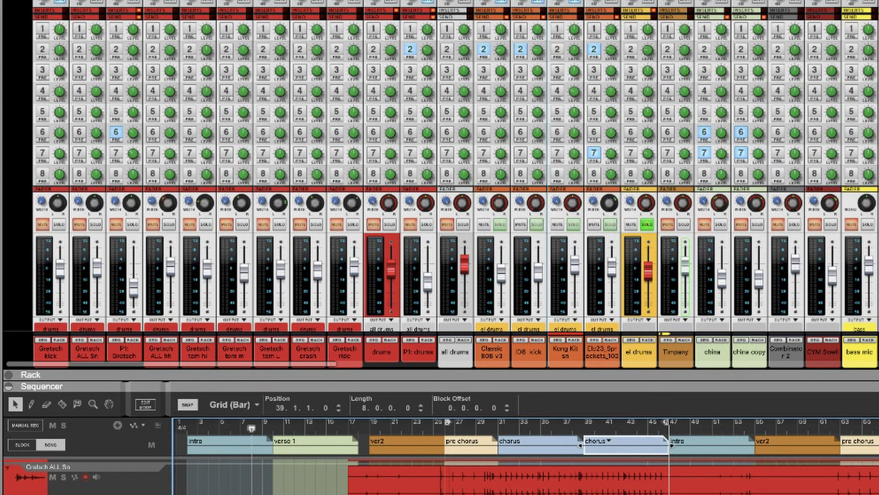
pyautogui.press('space')
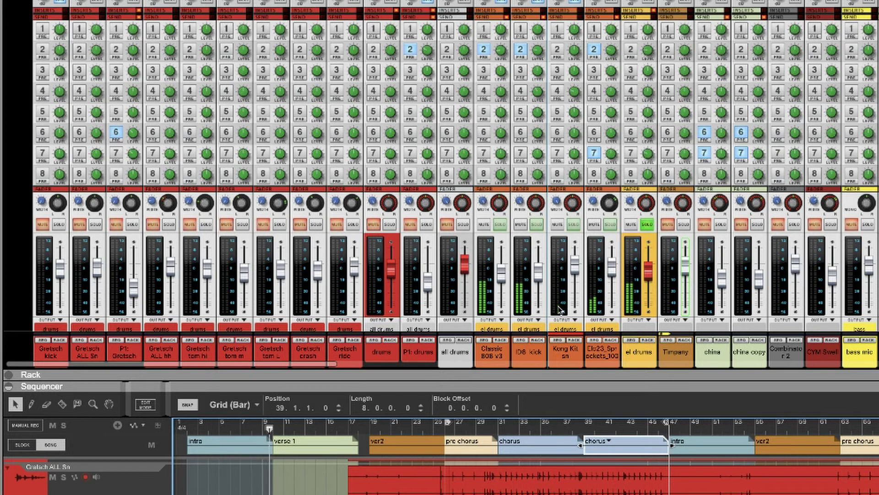
pyautogui.click(558, 94)
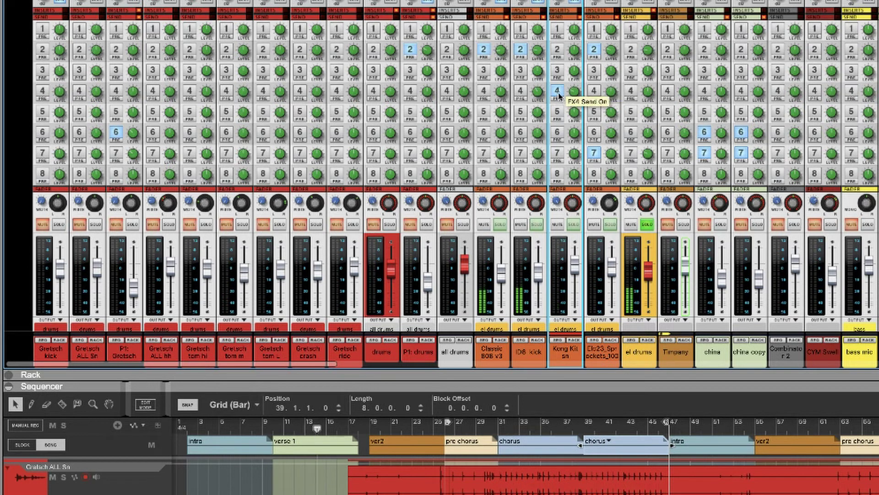
# Step: Solo the Kong Kit sn channel as well and compare it with FX send 4 off and on from the start of verse 1
pyautogui.click(574, 224)
pyautogui.click(557, 91)
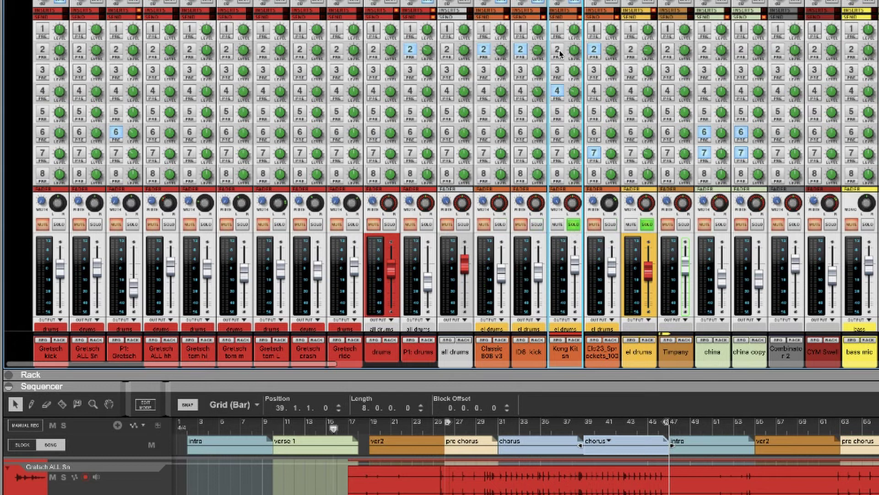
pyautogui.click(558, 92)
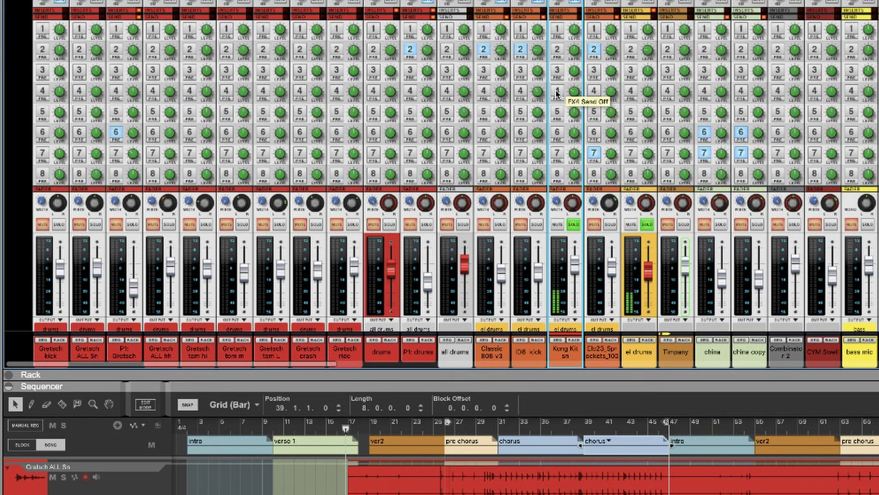
pyautogui.click(258, 430)
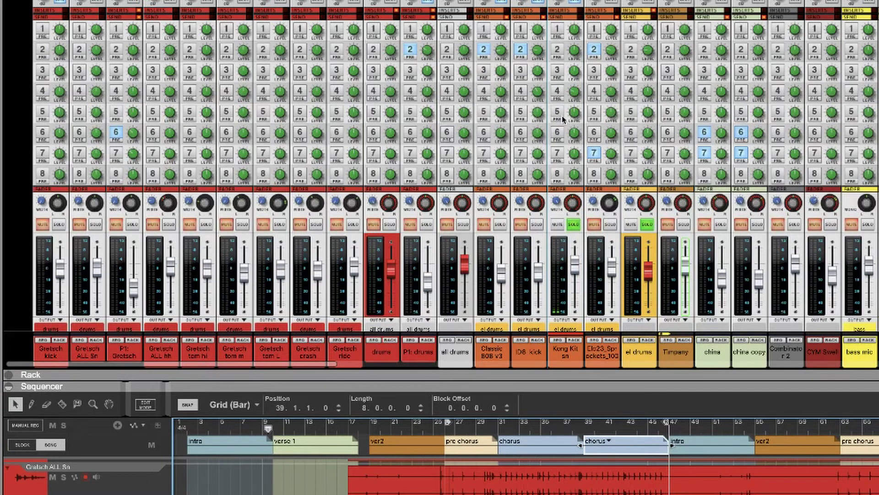
pyautogui.click(558, 92)
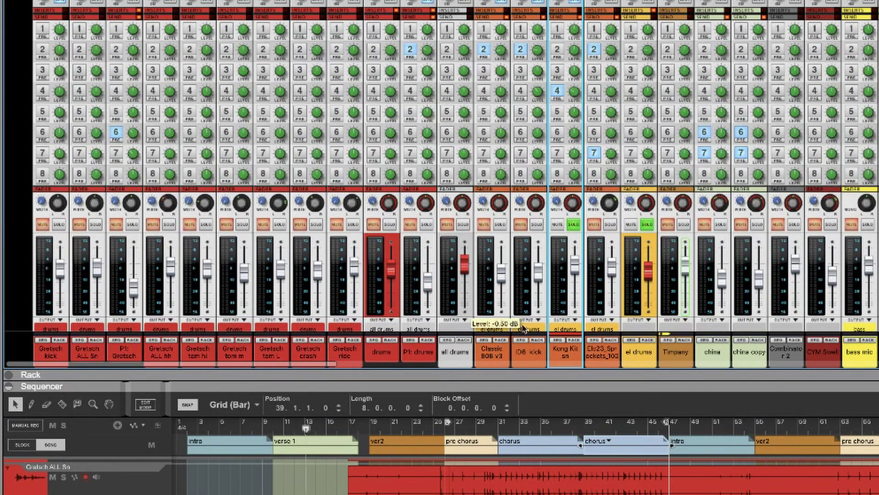
# Step: Show the Kong Kit sn channel in the rack, find The Echo with the Warm Echo patch, and resize the rack to display it beneath the mixer
pyautogui.click(574, 340)
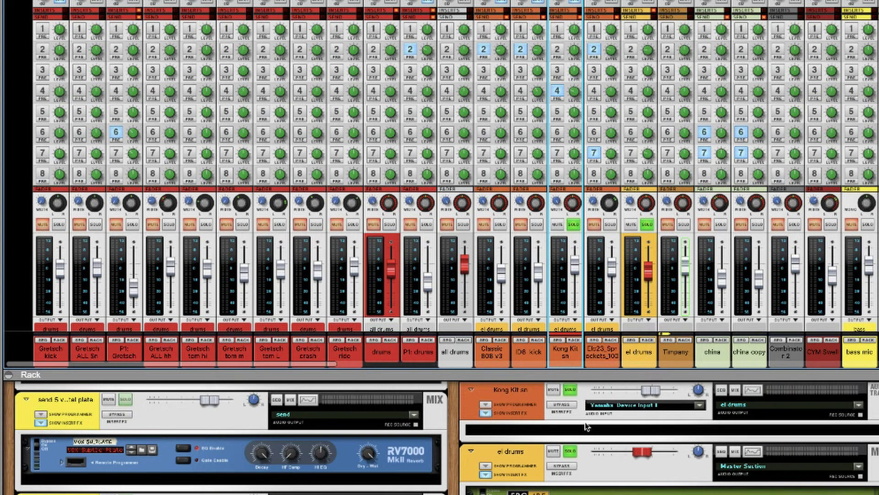
pyautogui.scroll(3, 586, 427)
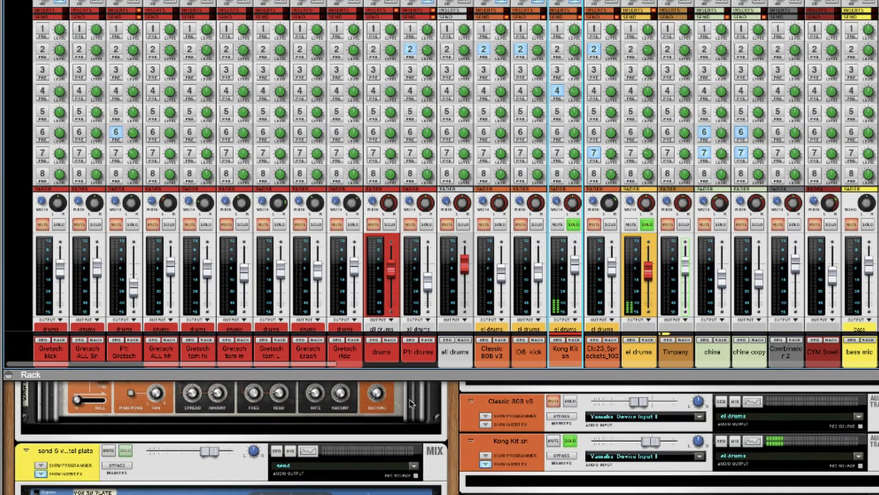
pyautogui.scroll(5, 410, 403)
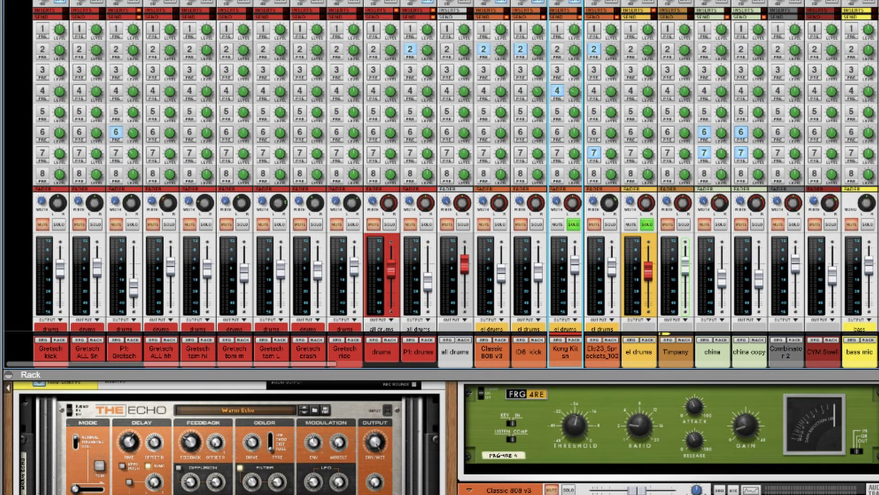
pyautogui.moveTo(472, 492); pyautogui.dragTo(472, 456)
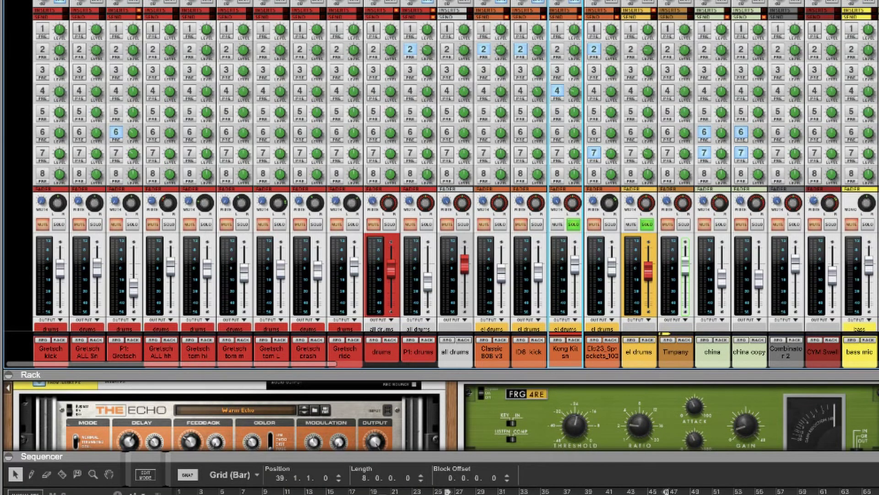
pyautogui.scroll(-1, 370, 403)
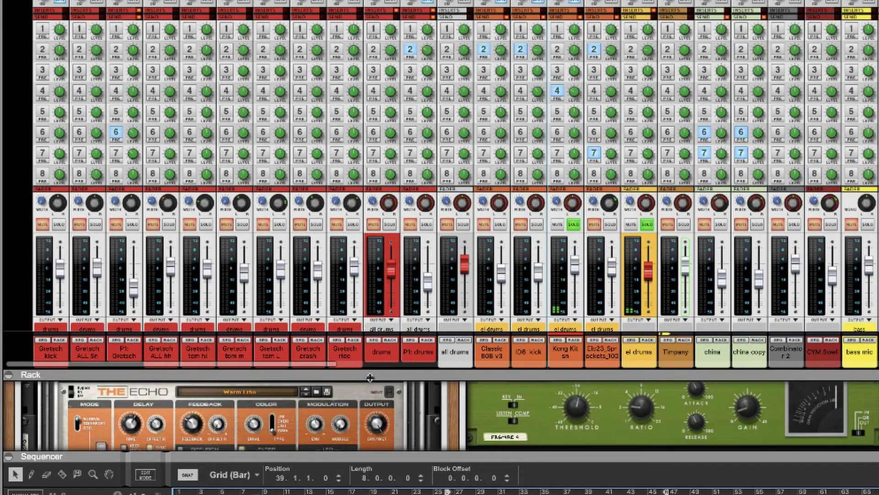
pyautogui.scroll(-3, 386, 297)
pyautogui.scroll(-1, 188, 340)
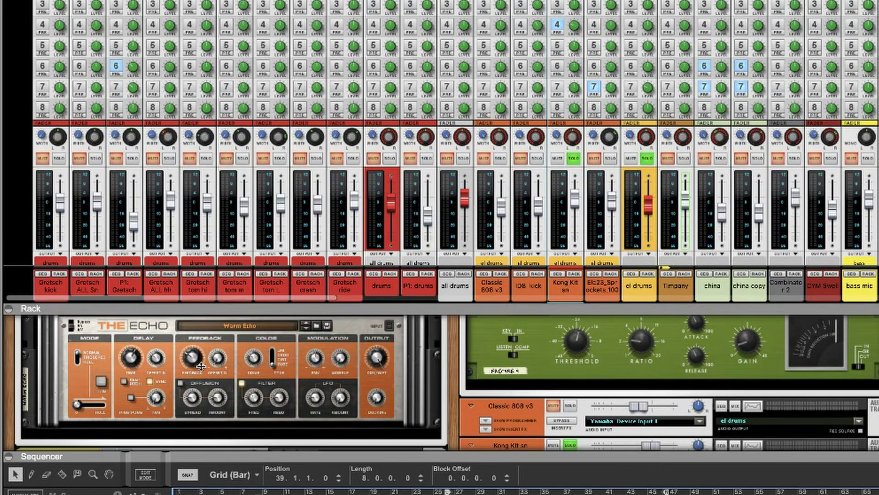
pyautogui.scroll(-1, 209, 362)
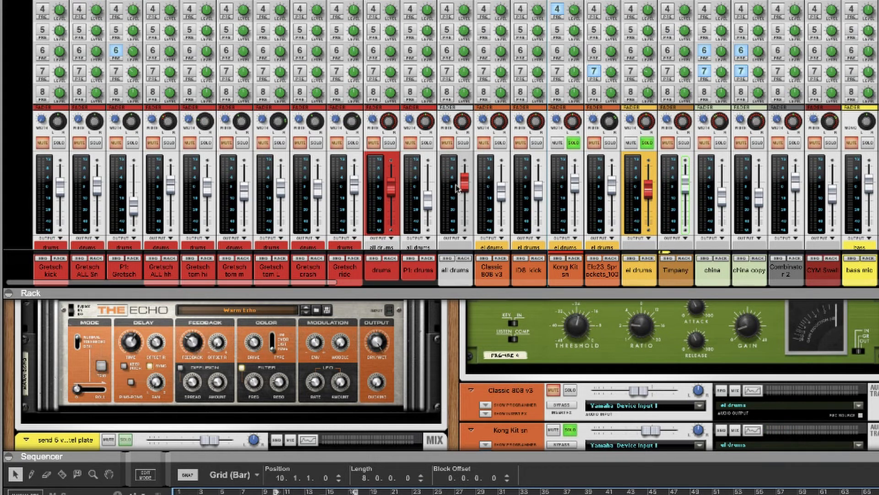
# Step: Examine The Echo's delay time and right-channel feedback offset, and check FX send 4 on the Kong Kit sn channel
pyautogui.click(575, 13)
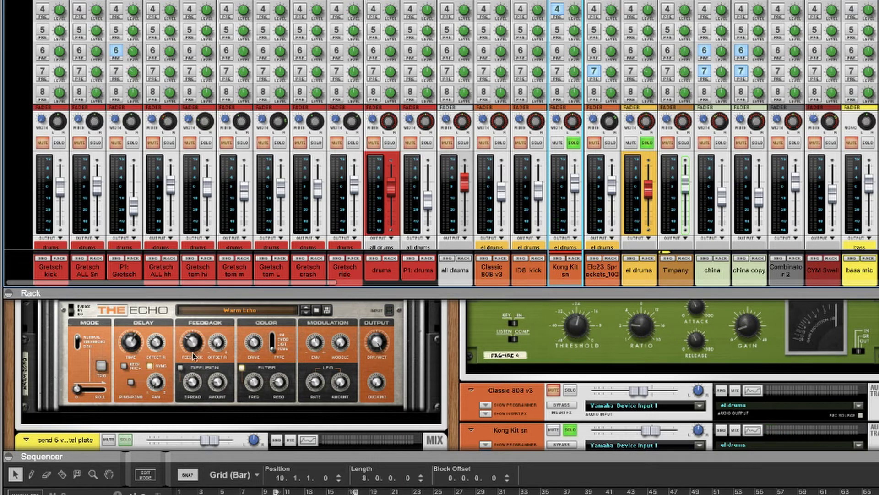
pyautogui.moveTo(193, 354)
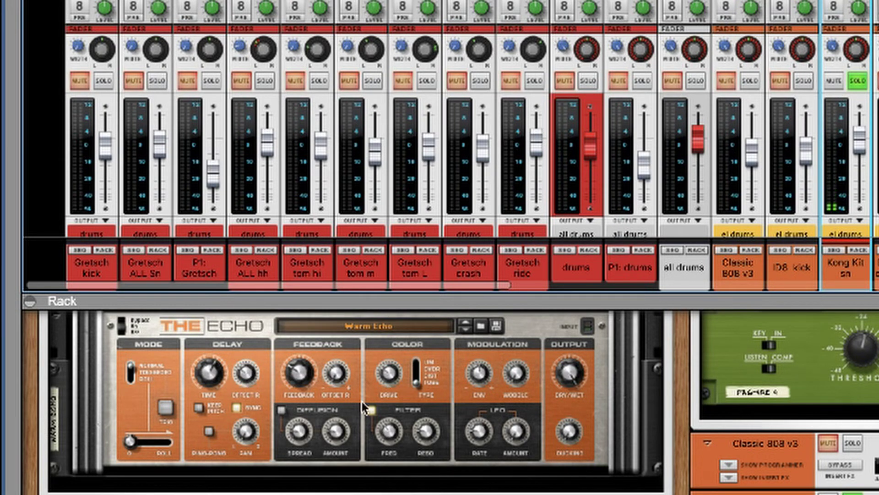
pyautogui.click(214, 375)
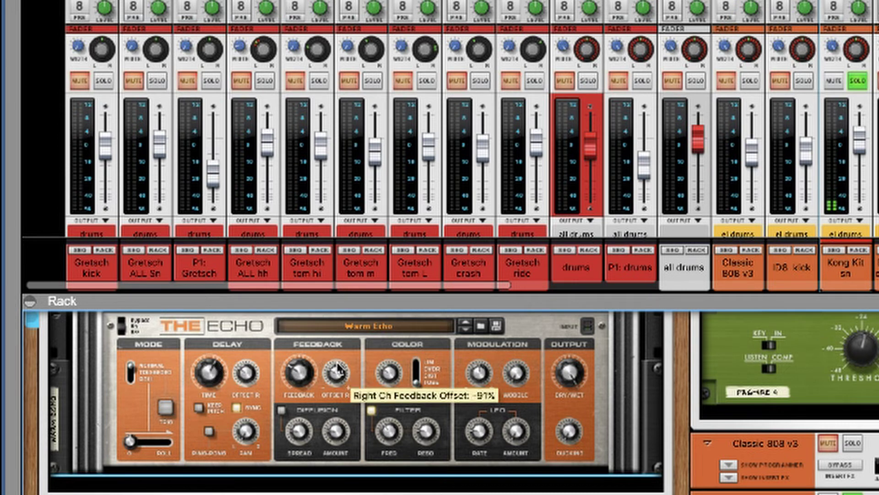
pyautogui.moveTo(340, 360); pyautogui.dragTo(339, 379)
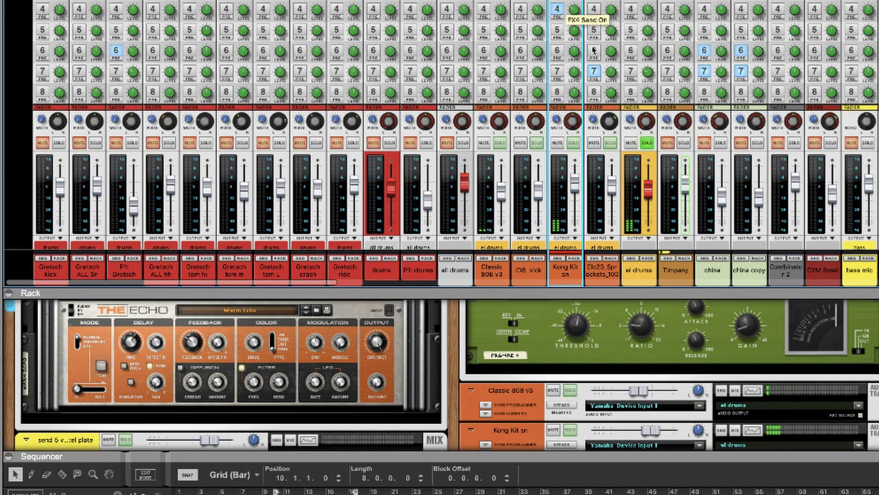
pyautogui.click(557, 11)
# Step: Add the Ac gui and bass buses to the el drums solo, and clear all solos to hear the full mix
pyautogui.hscroll(5, 558, 137)
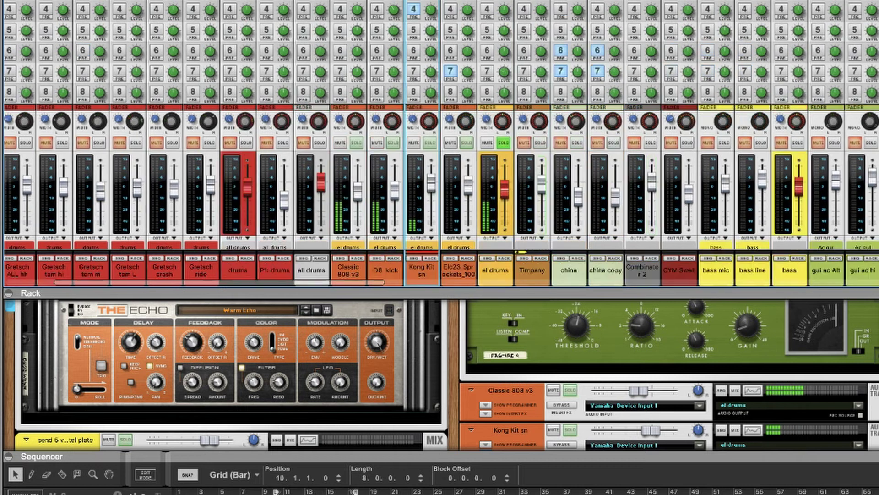
pyautogui.click(874, 143)
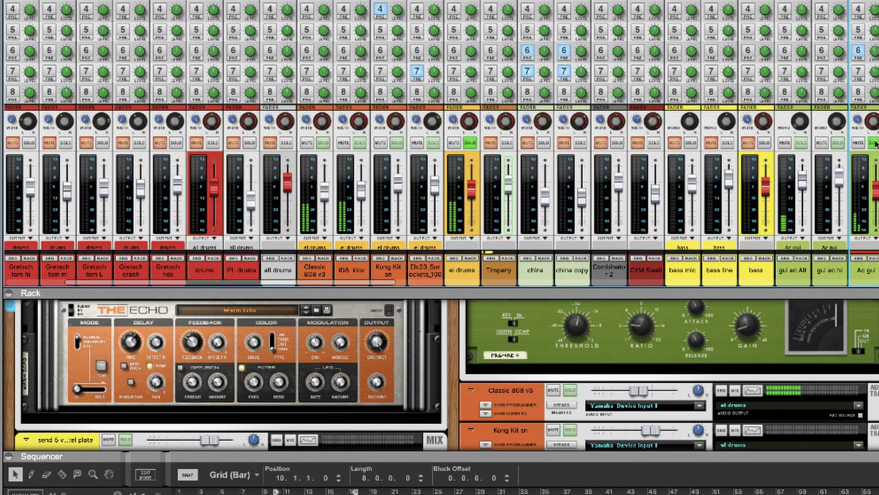
pyautogui.click(764, 143)
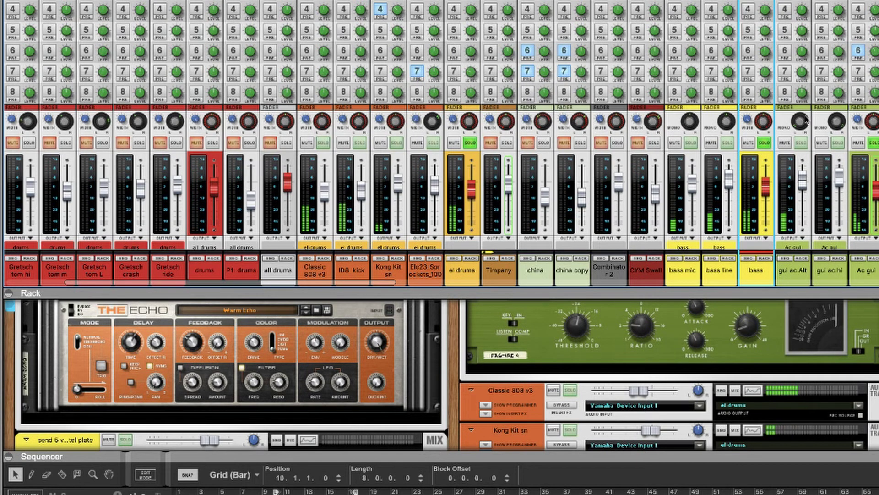
pyautogui.click(878, 143)
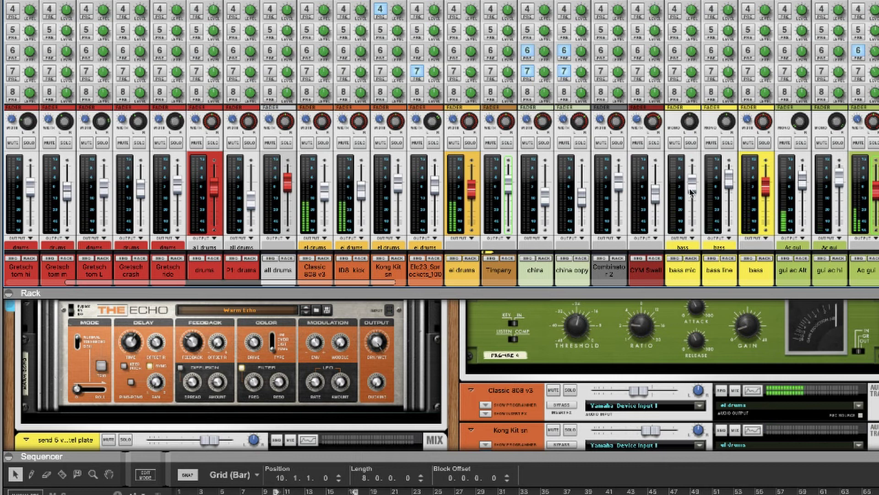
# Step: Review the channel levels and active FX sends across the drums, bass, guitars, keys and send return channels while the full mix plays
pyautogui.hscroll(3, 688, 193)
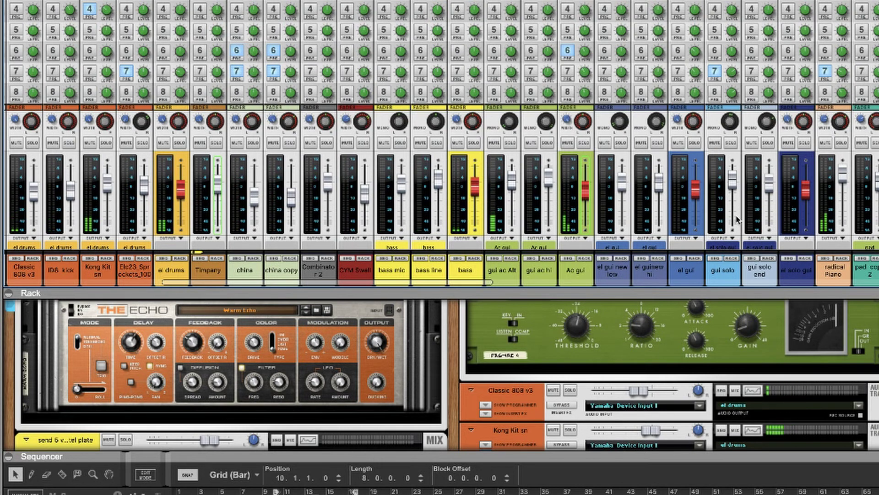
pyautogui.moveTo(737, 219)
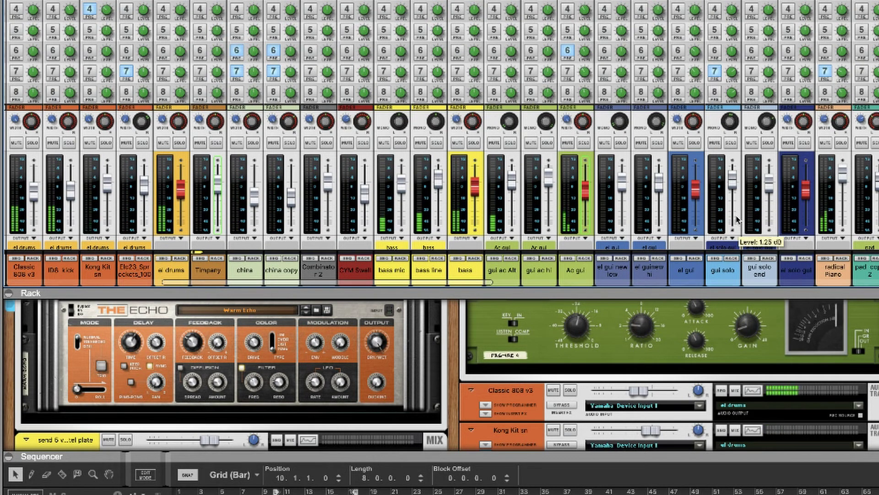
pyautogui.hscroll(2, 737, 219)
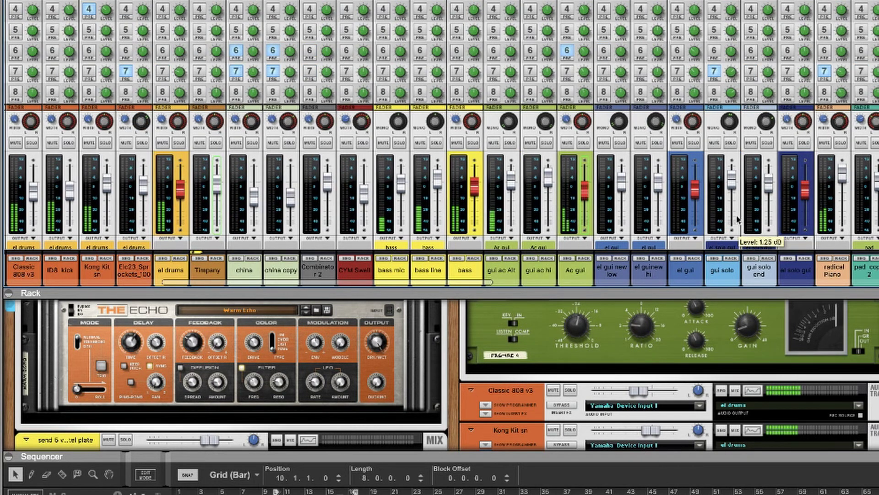
pyautogui.hscroll(5, 737, 219)
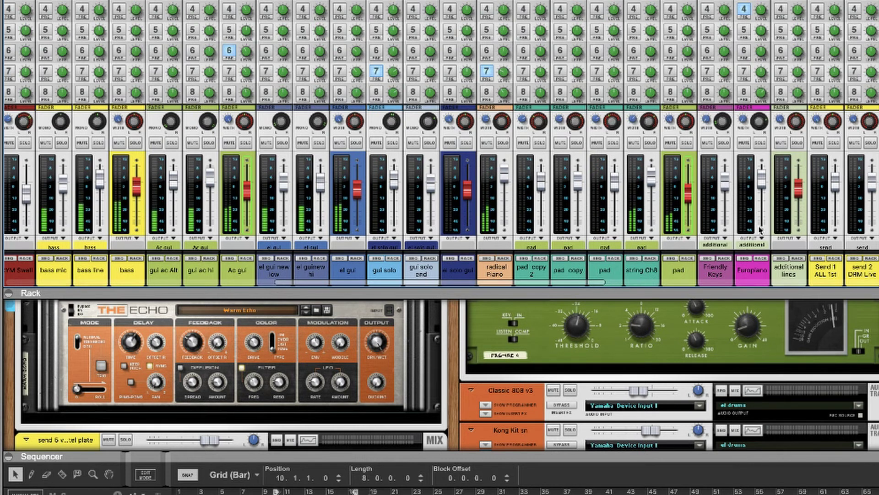
pyautogui.hscroll(1, 766, 229)
pyautogui.hscroll(6, 766, 229)
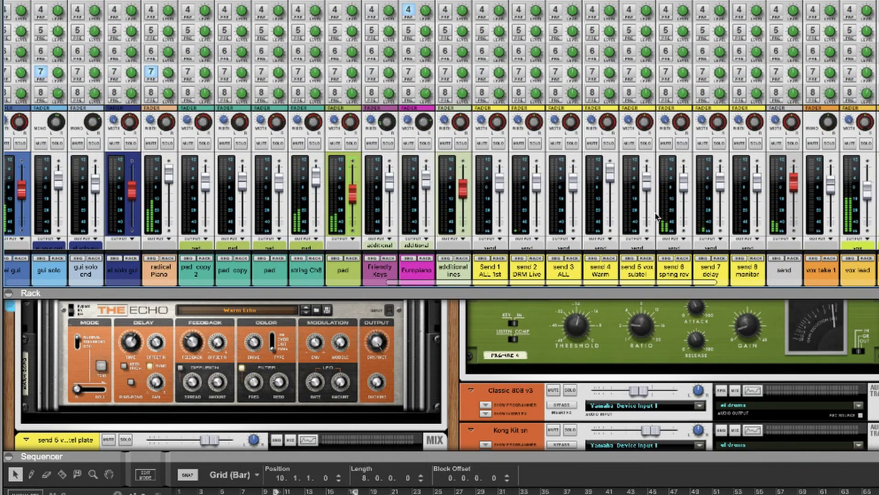
pyautogui.hscroll(-6, 656, 217)
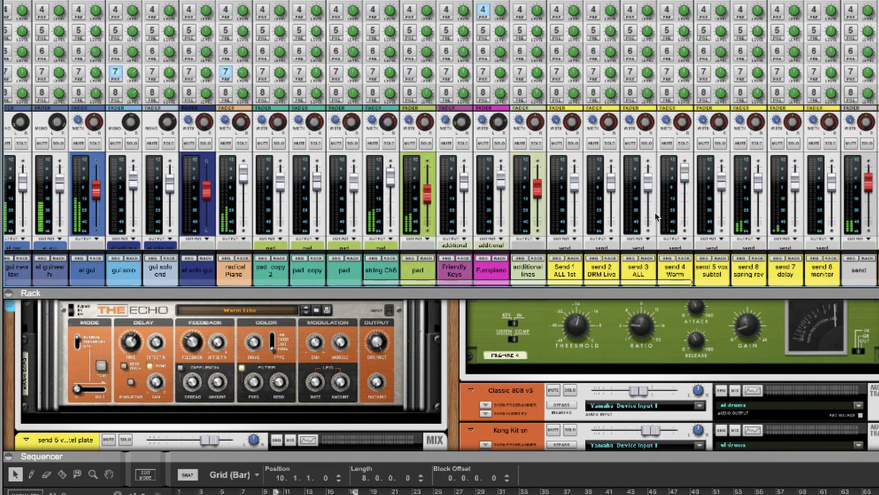
pyautogui.hscroll(-12, 656, 217)
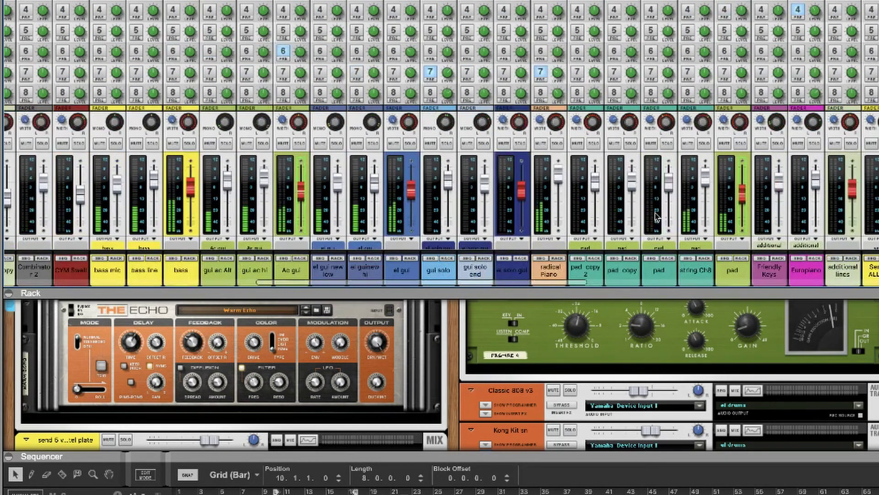
pyautogui.hscroll(-4, 656, 217)
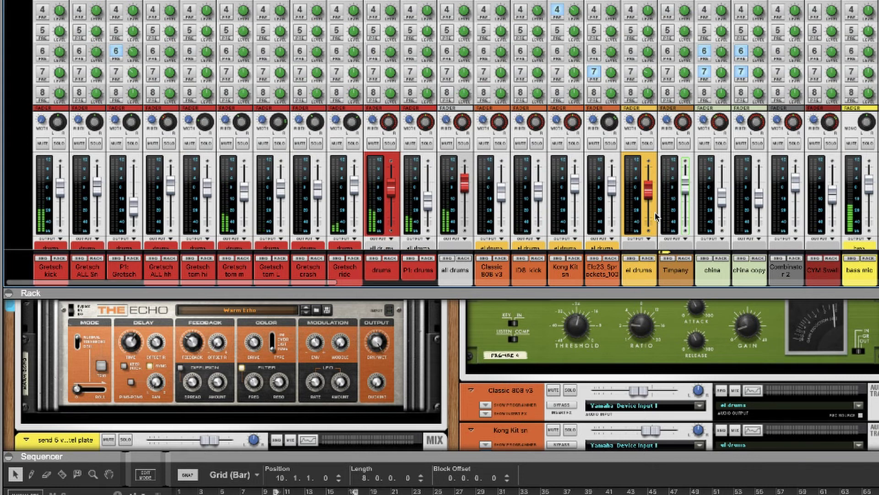
pyautogui.hscroll(6, 656, 217)
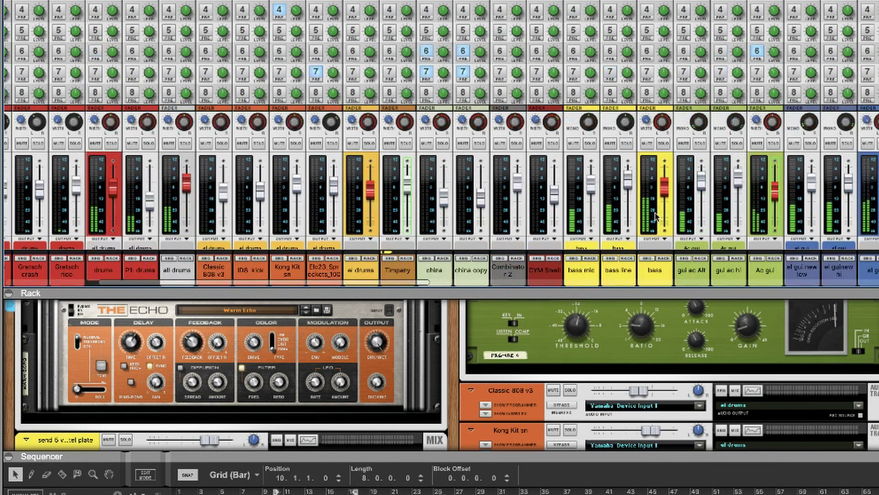
# Step: Examine the FX sends and levels from the drum channels through the send returns, and the rack devices up to the Master Section
pyautogui.hscroll(2, 657, 218)
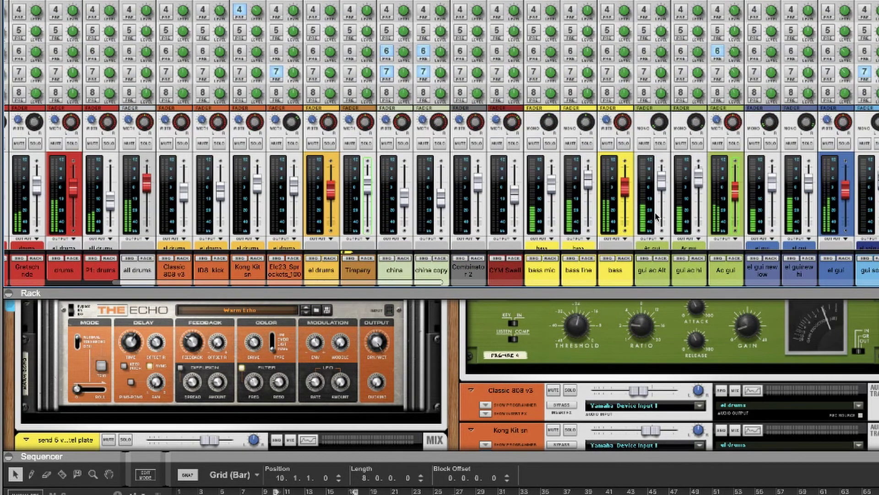
pyautogui.hscroll(5, 656, 217)
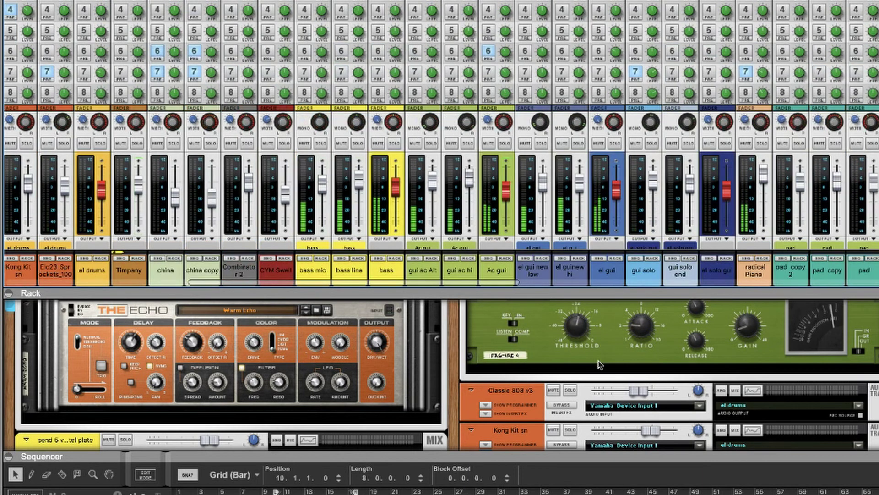
pyautogui.scroll(5, 600, 364)
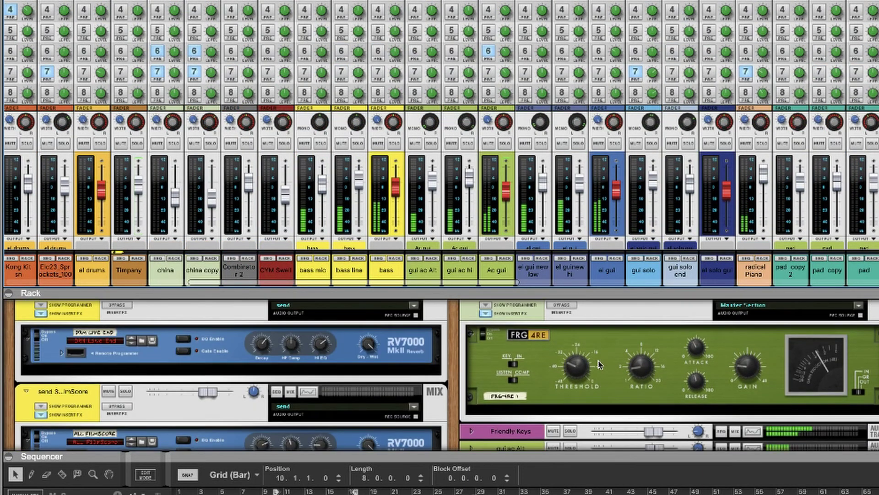
pyautogui.scroll(5, 600, 365)
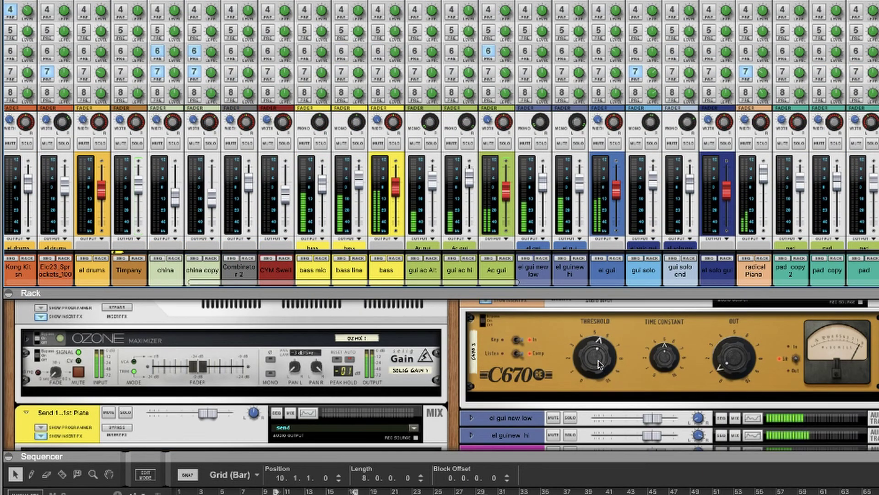
pyautogui.scroll(5, 600, 365)
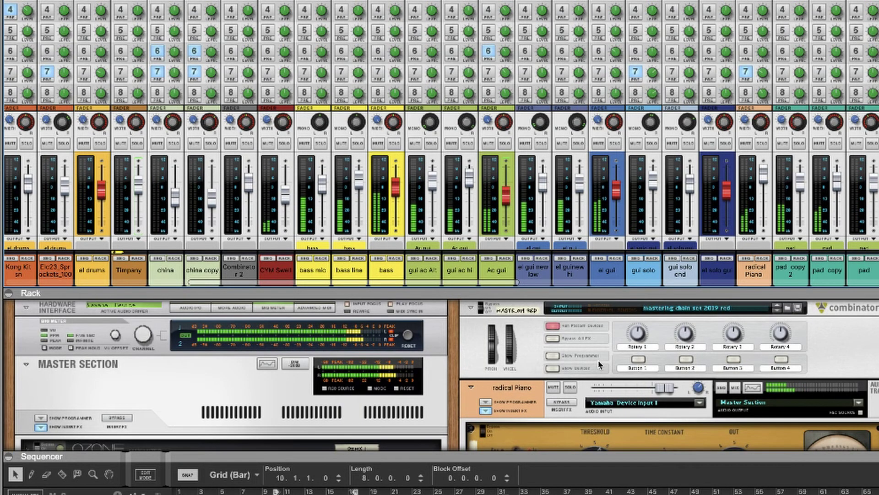
pyautogui.scroll(-3, 600, 364)
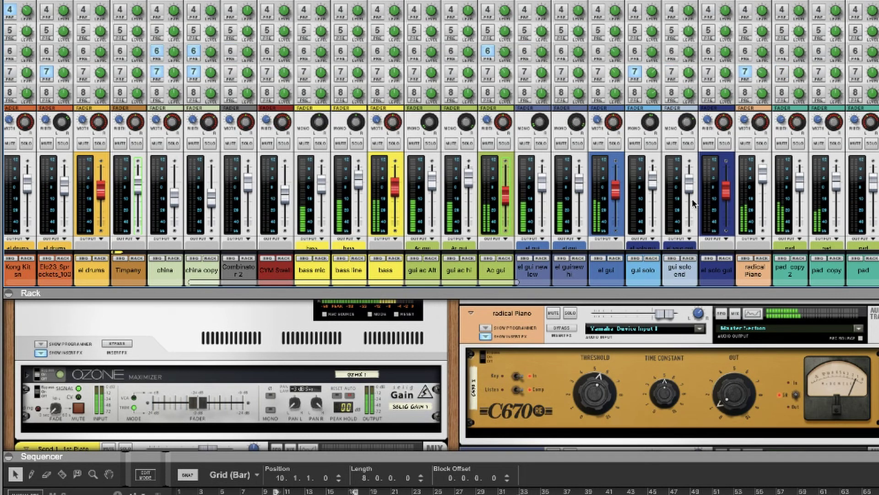
pyautogui.hscroll(5, 693, 204)
pyautogui.hscroll(4, 693, 203)
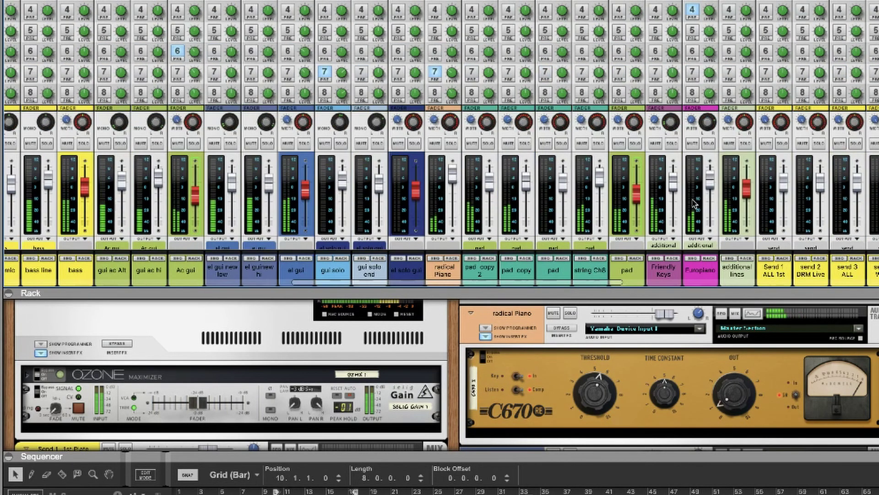
pyautogui.hscroll(15, 692, 203)
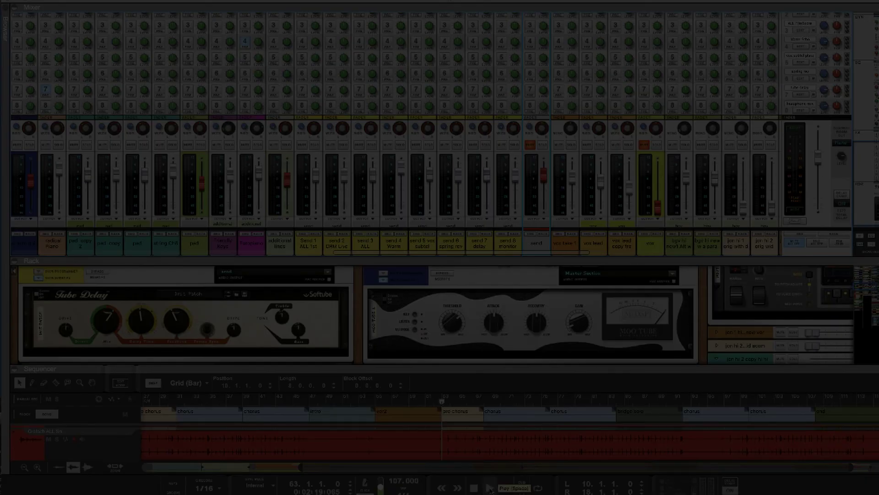
# Step: Play the song from the pre chorus at bar 63 with the send bus muted, stop, and replay the passage with it unmuted
pyautogui.click(489, 488)
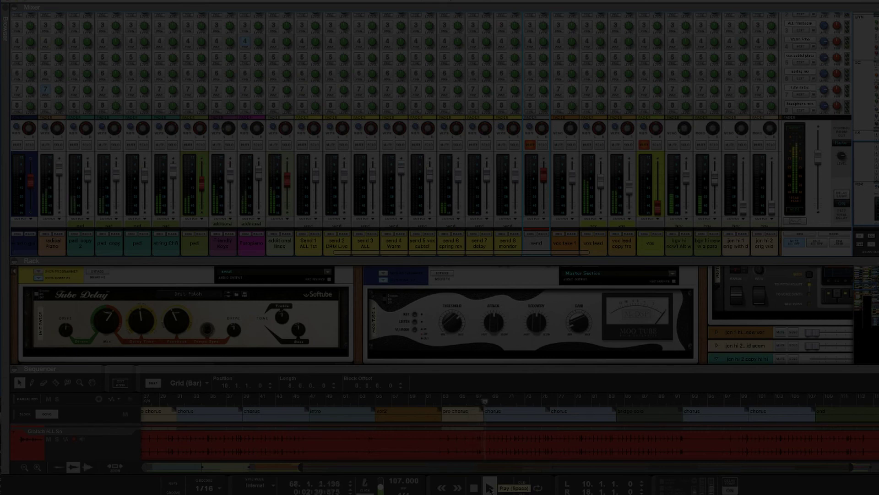
pyautogui.click(474, 490)
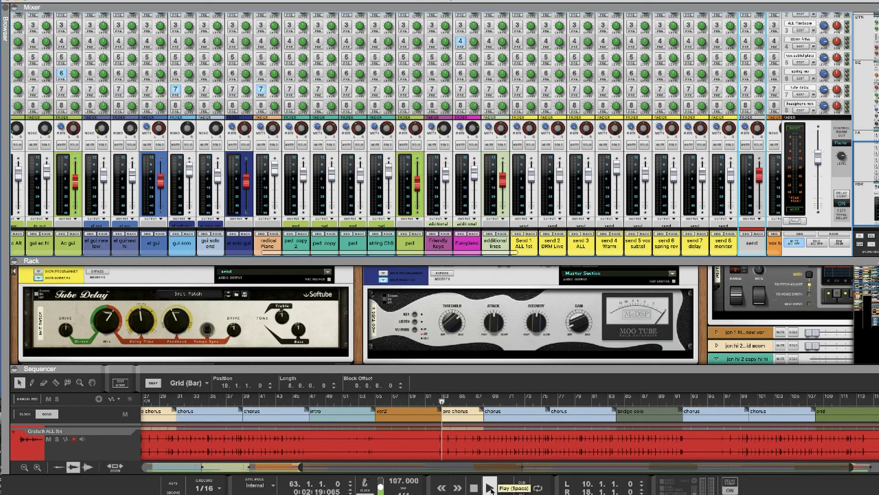
pyautogui.click(489, 489)
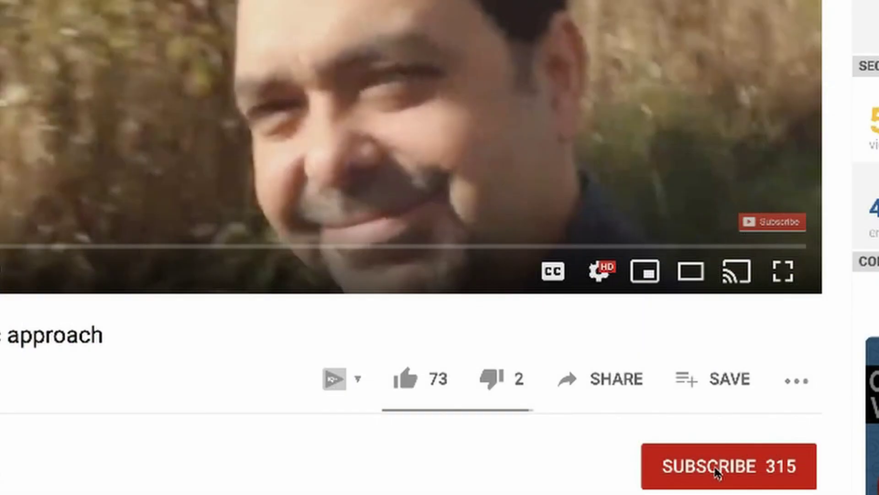
# Step: On YouTube, subscribe to the video's channel and open its notification setting
pyautogui.click(723, 469)
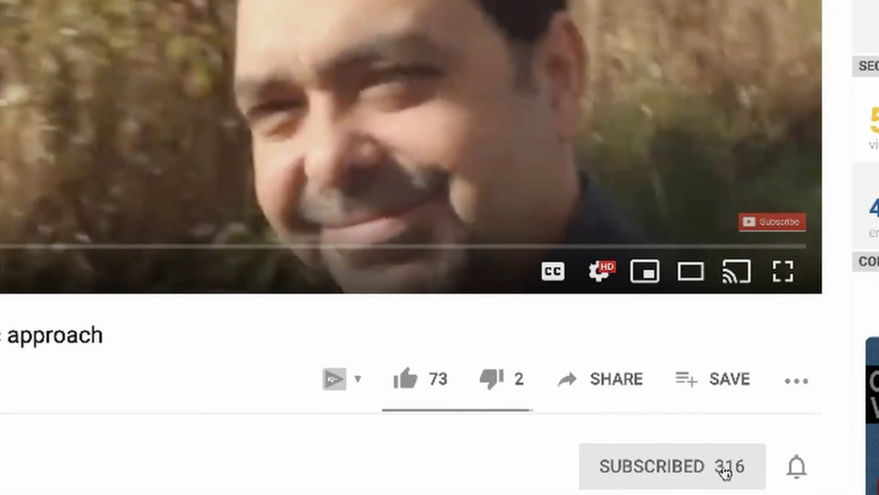
pyautogui.click(796, 468)
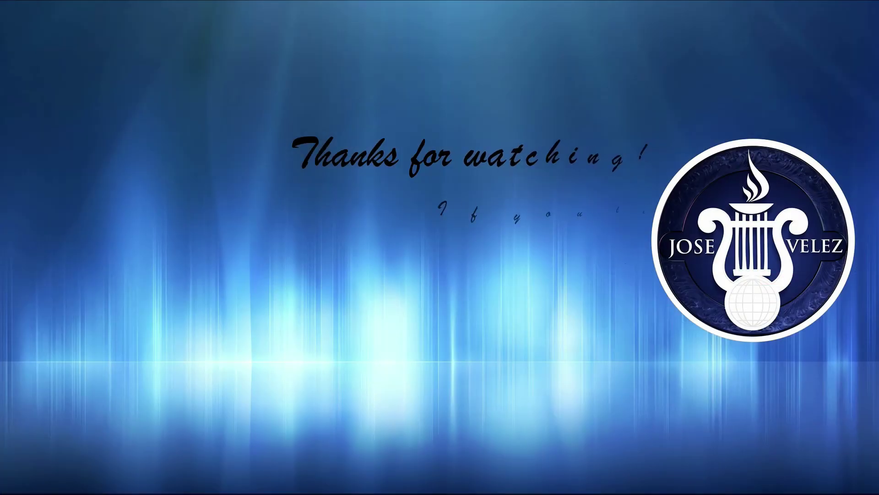